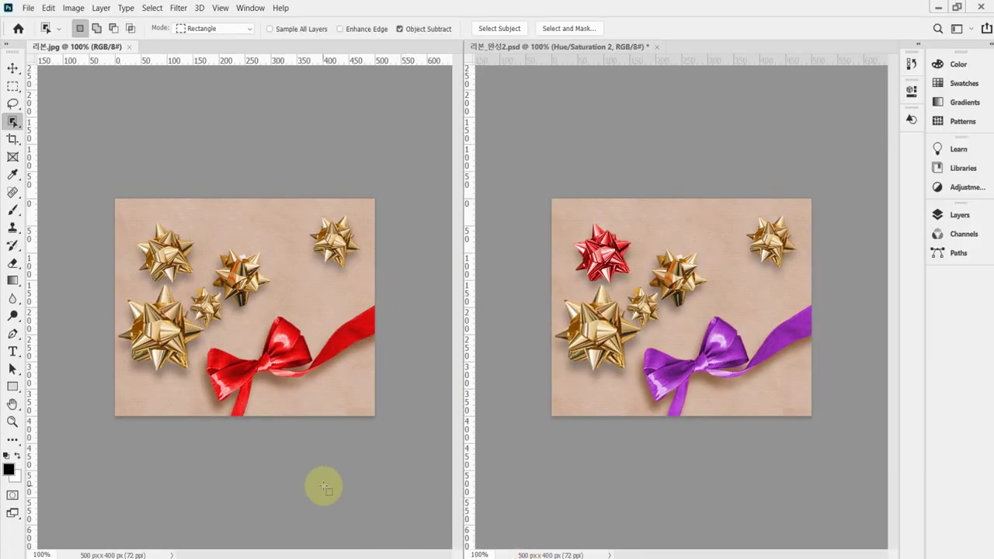
Enlarge the 리본.jpg view to 200% and widen its document area so the whole image fits beside the reference.
click(347, 496)
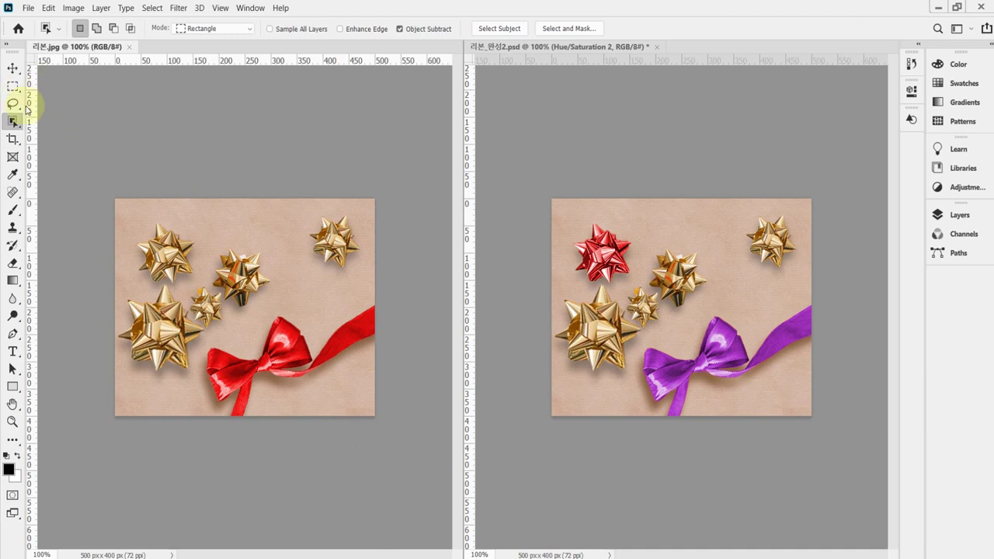
scroll(326, 365, up, 2)
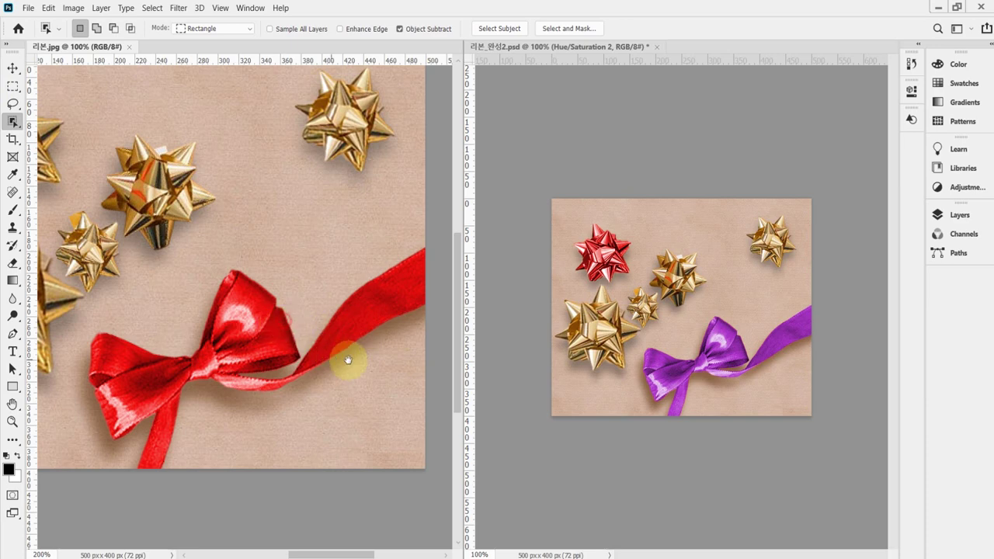
scroll(348, 359, down, 2)
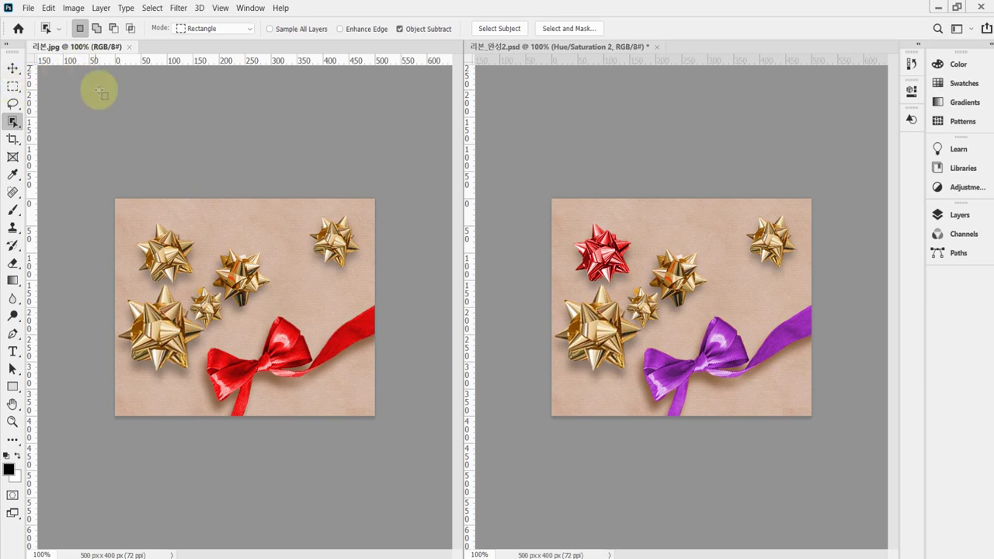
ctrl+click(326, 349)
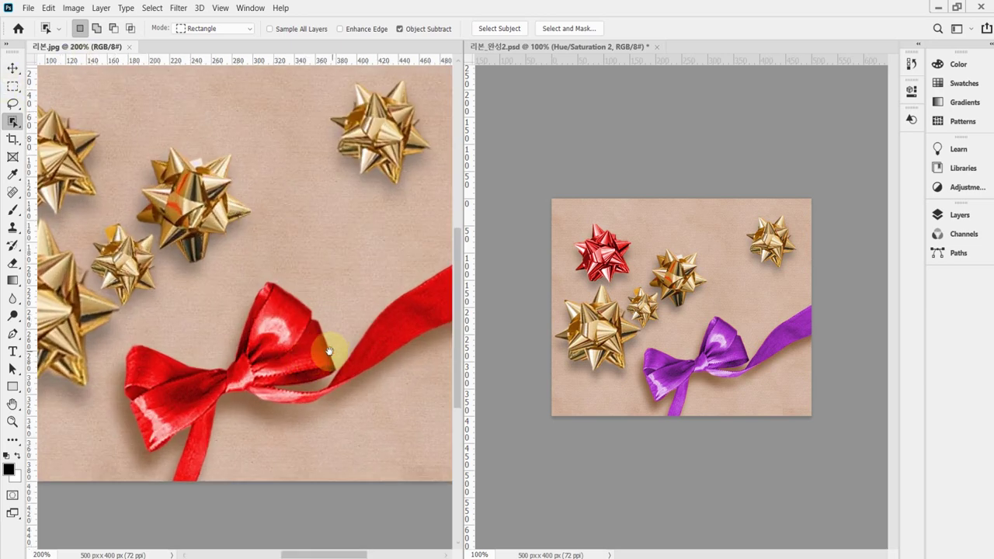
drag(463, 257, 634, 250)
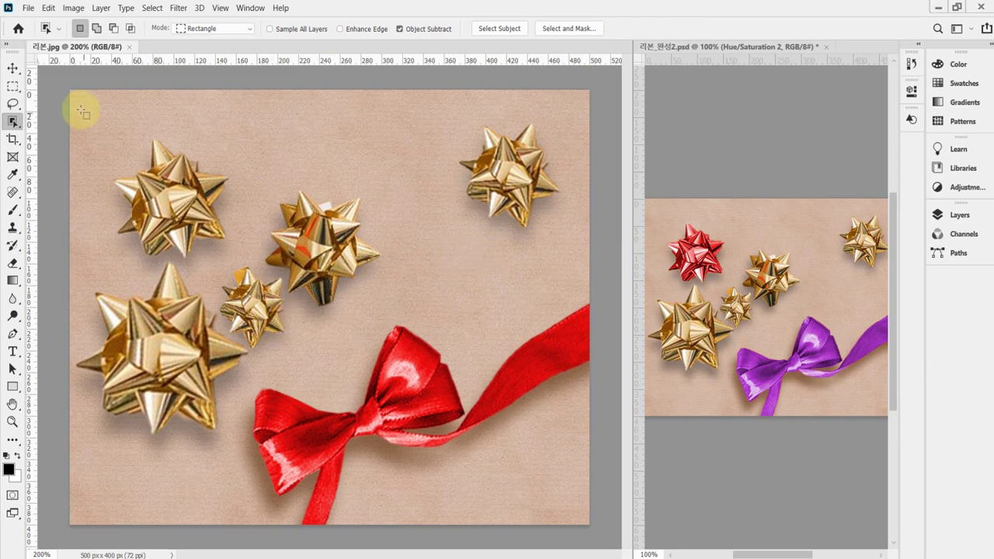
Choose the Object Selection tool and reset all tools to their default settings.
right_click(13, 122)
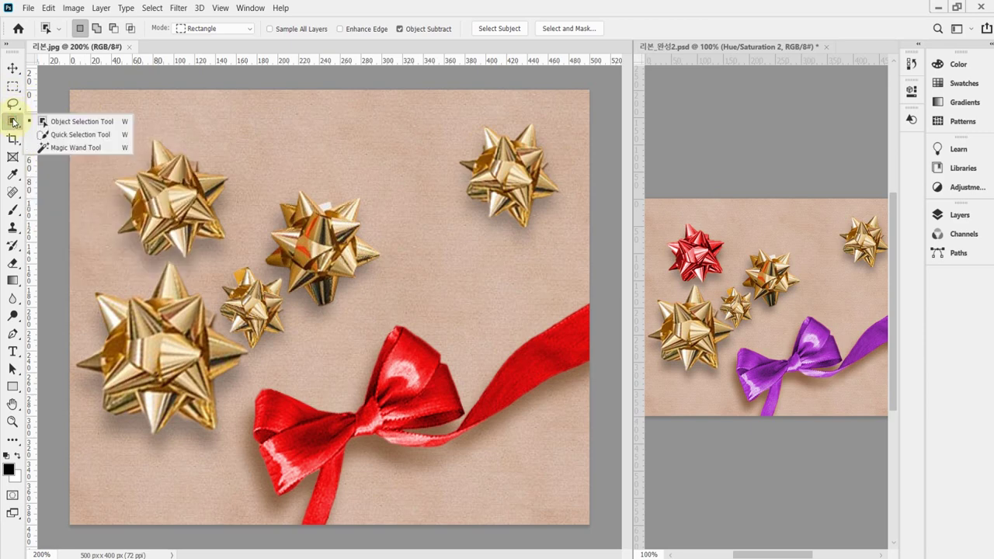
click(65, 122)
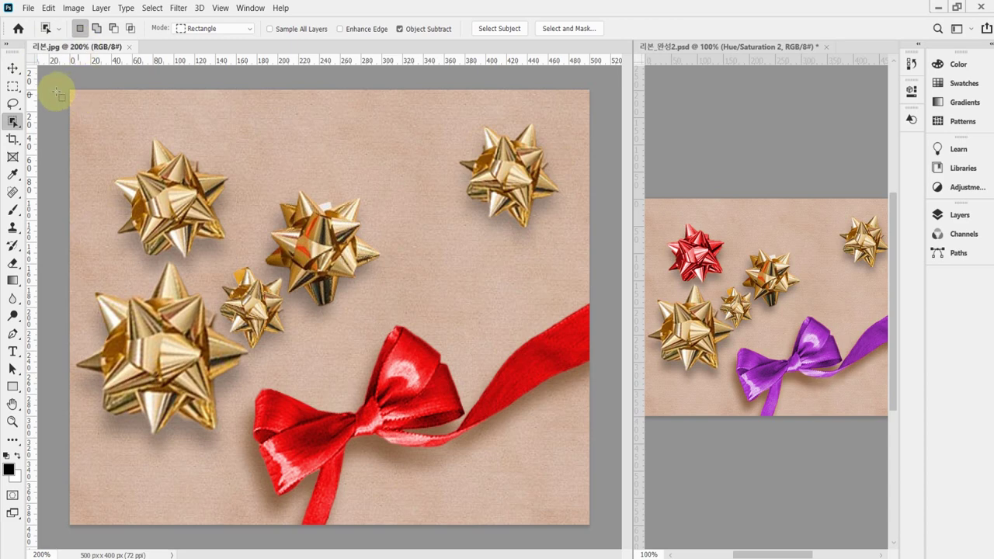
right_click(46, 29)
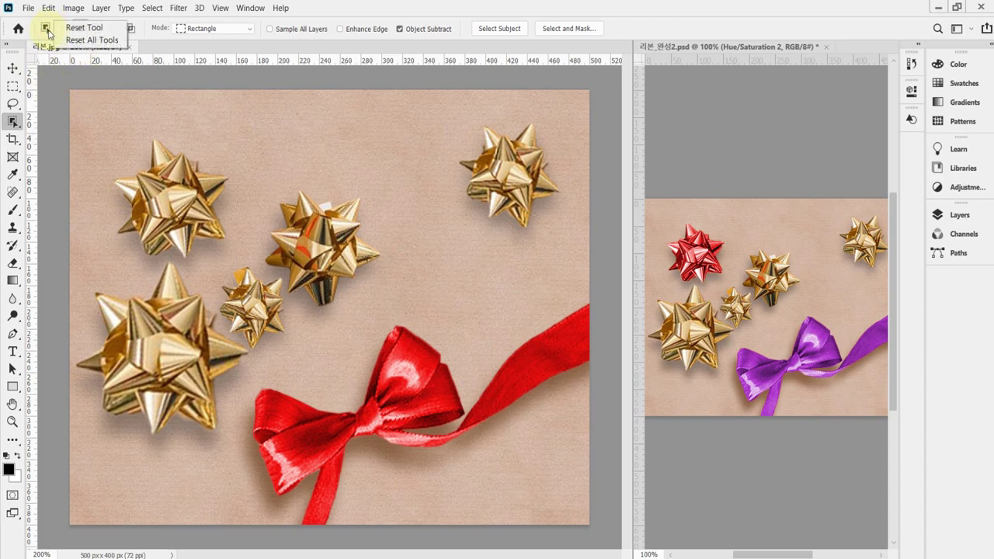
click(90, 40)
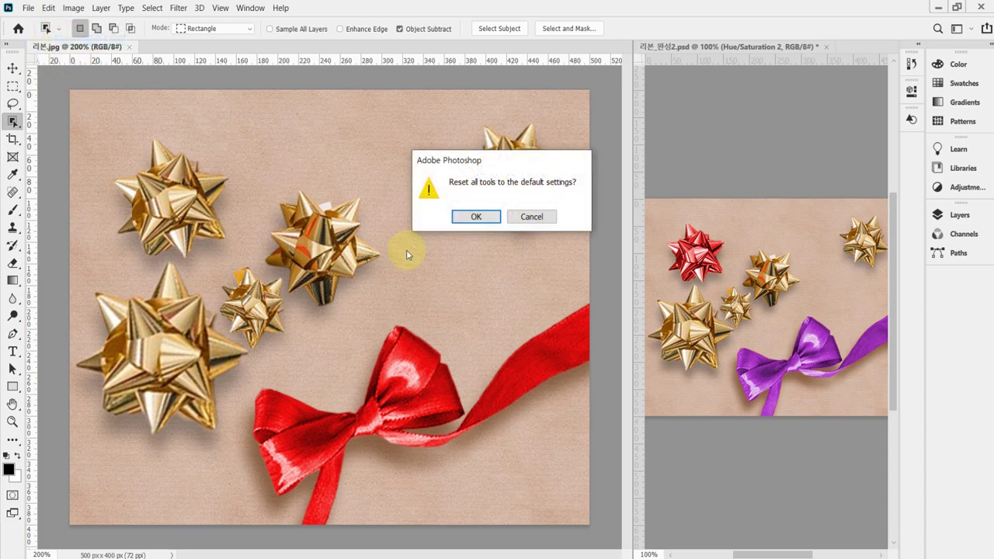
click(473, 219)
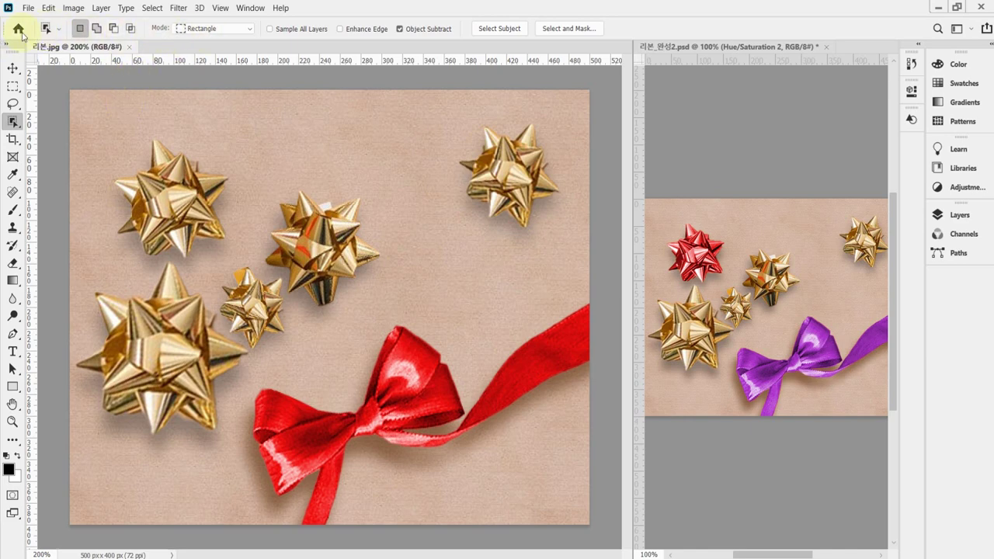
Select the red ribbon using the Object Selection tool in Rectangle mode with an area enclosing the whole bow and tail.
click(253, 30)
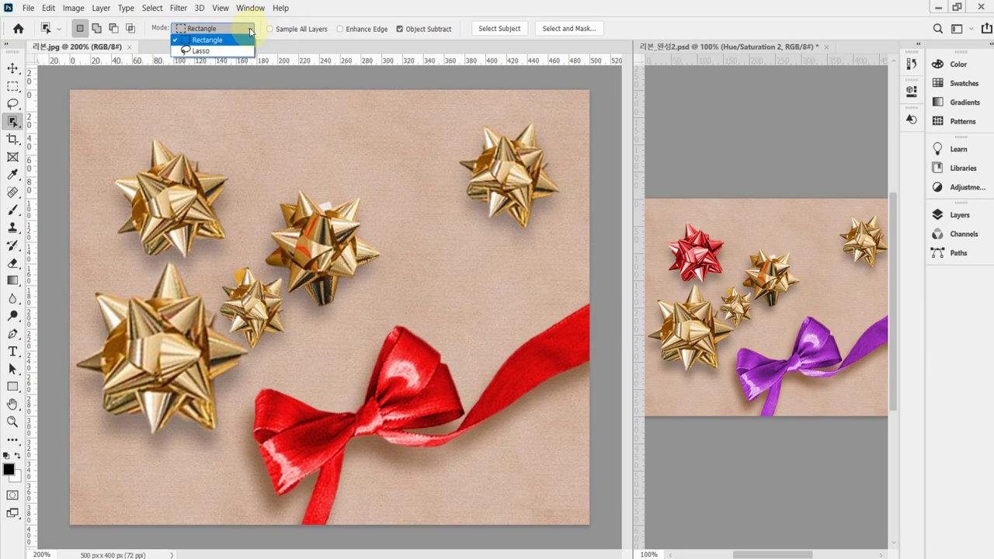
click(250, 28)
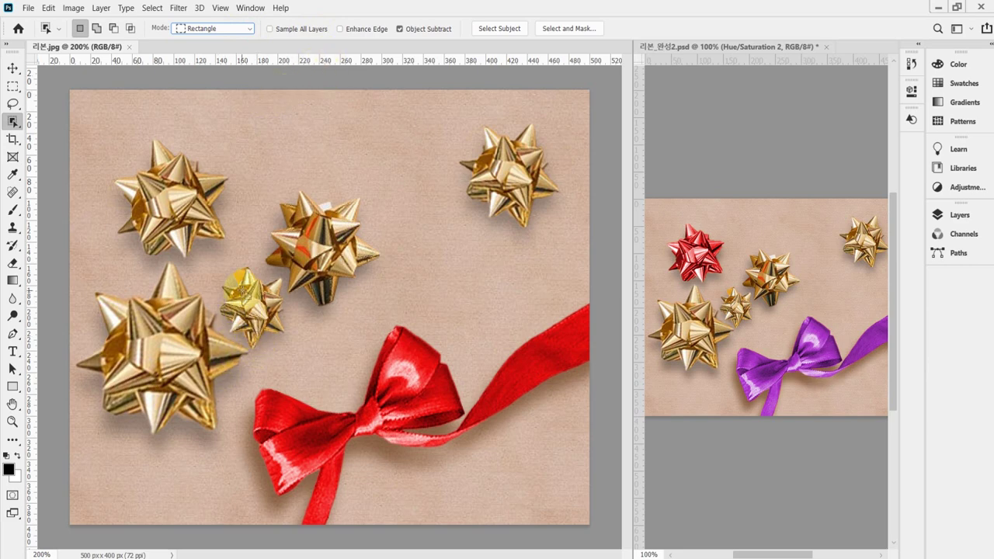
drag(241, 289, 598, 512)
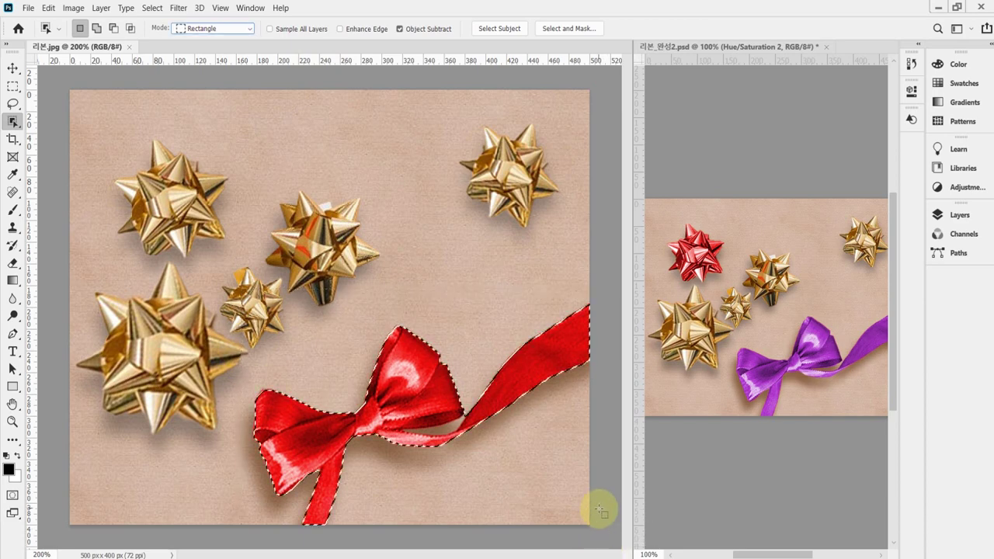
Set up the Quick Selection tool to subtract from the selection with a size 1 brush for the gap beneath the bow.
scroll(439, 427, up, 4)
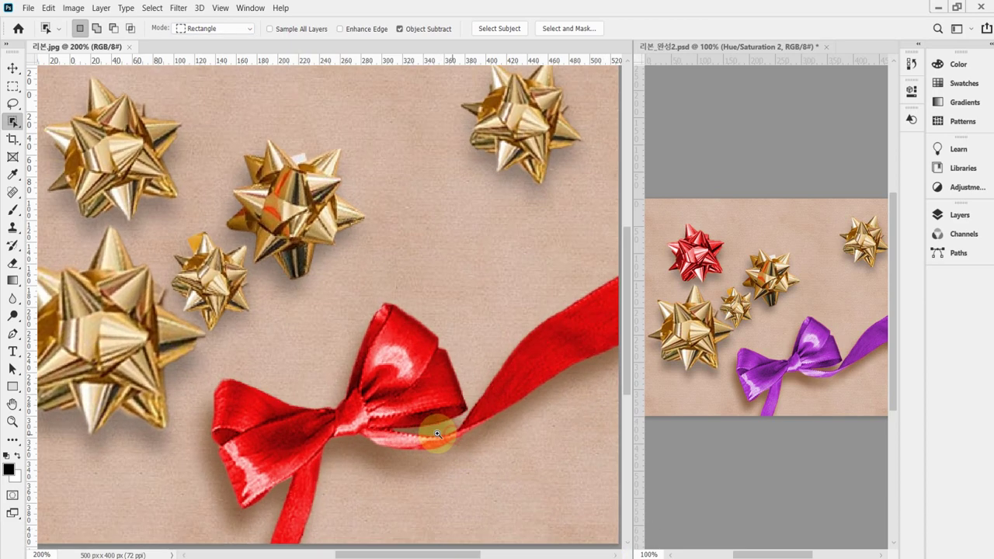
scroll(415, 419, up, 3)
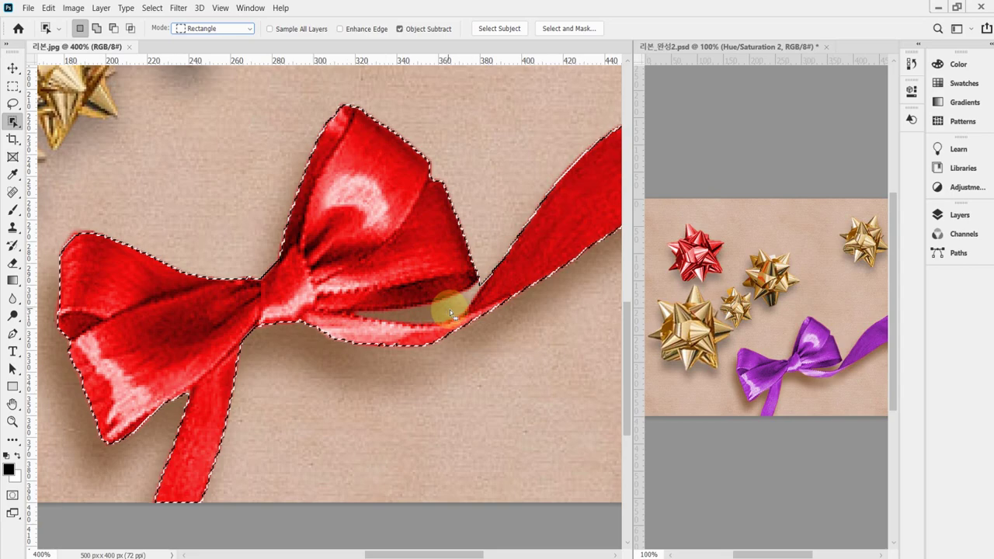
scroll(451, 314, up, 5)
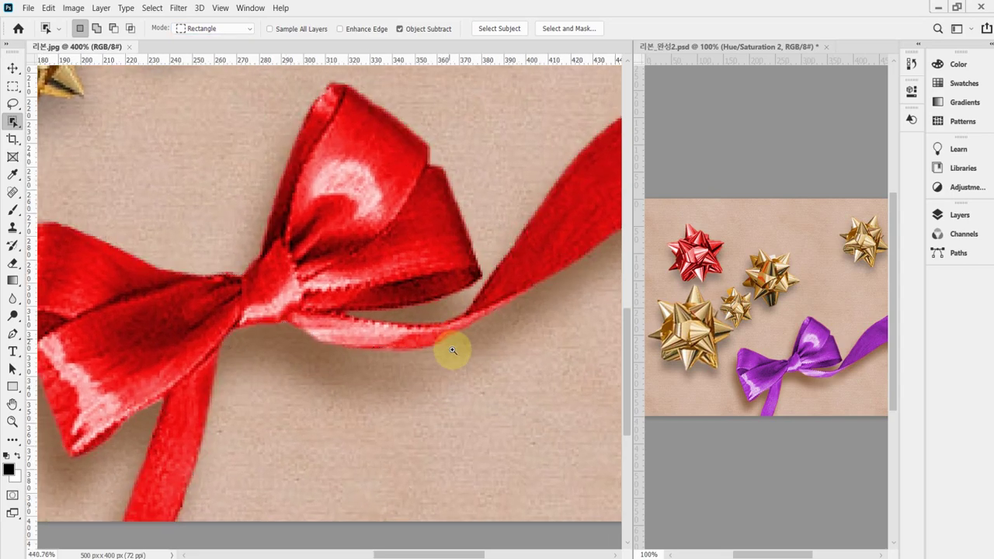
scroll(473, 392, down, 3)
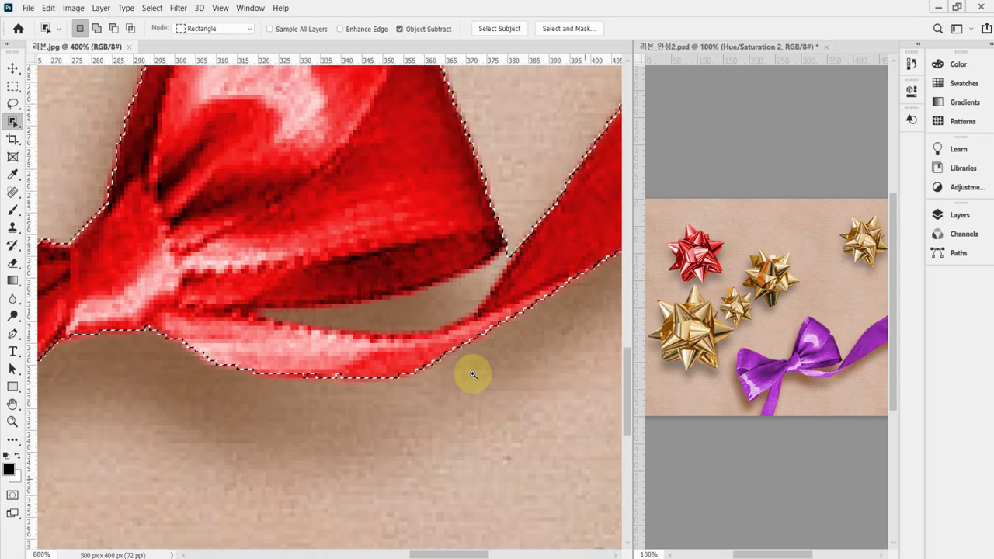
scroll(461, 359, up, 2)
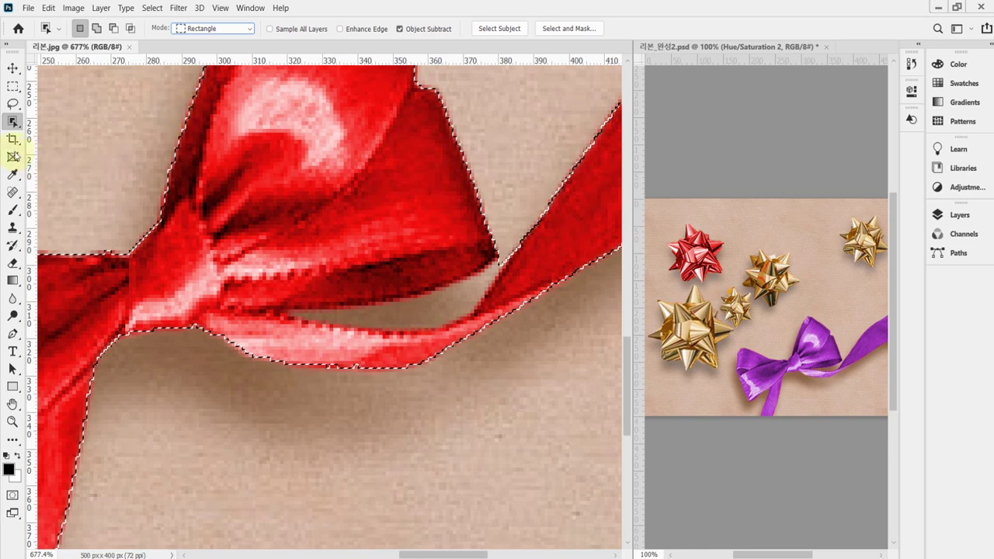
right_click(13, 122)
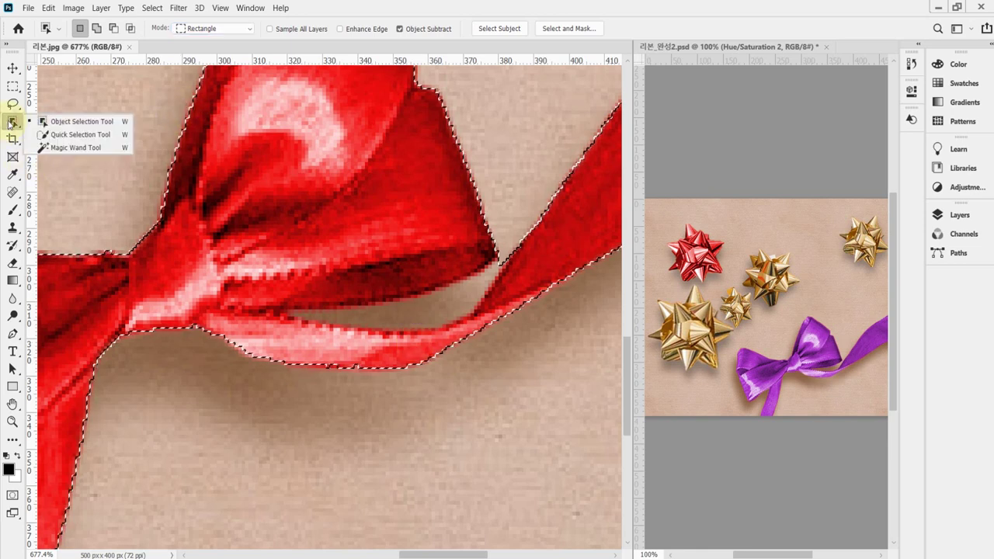
click(79, 135)
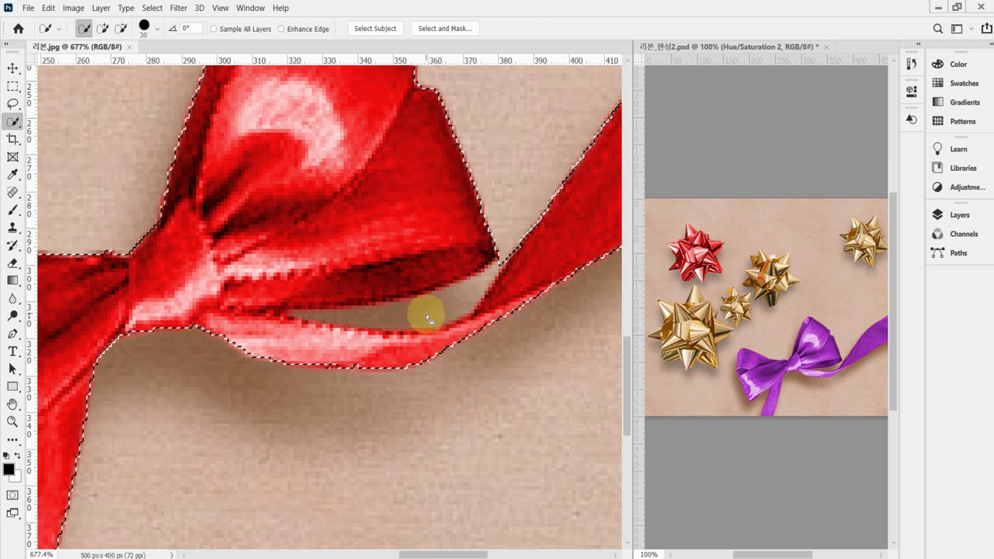
key(bracketleft)
key(bracketleft)
key(bracketleft)
key(bracketleft)
click(120, 29)
click(122, 29)
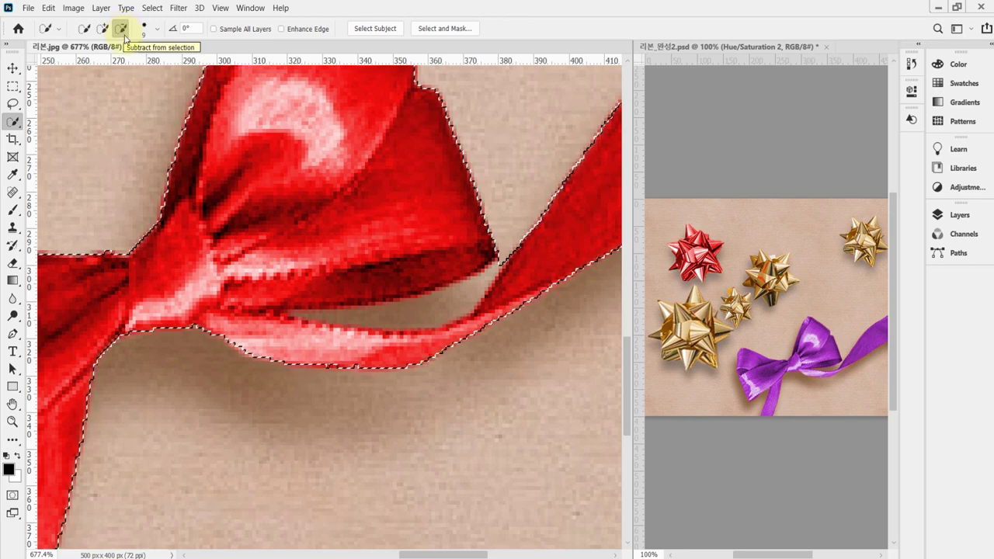
key(bracketleft)
key(bracketleft)
key(bracketleft)
key(bracketleft)
key(bracketleft)
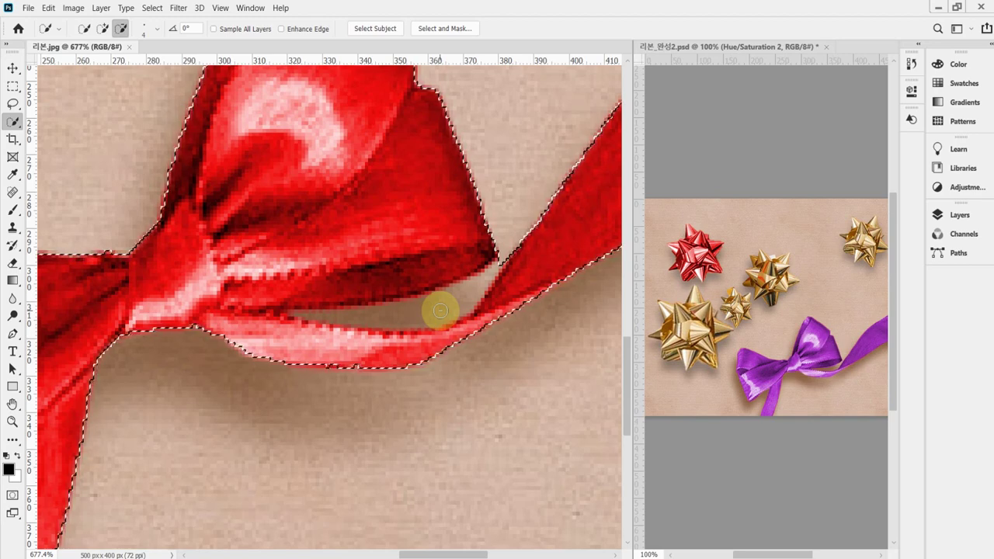
key(alt)
key(alt)
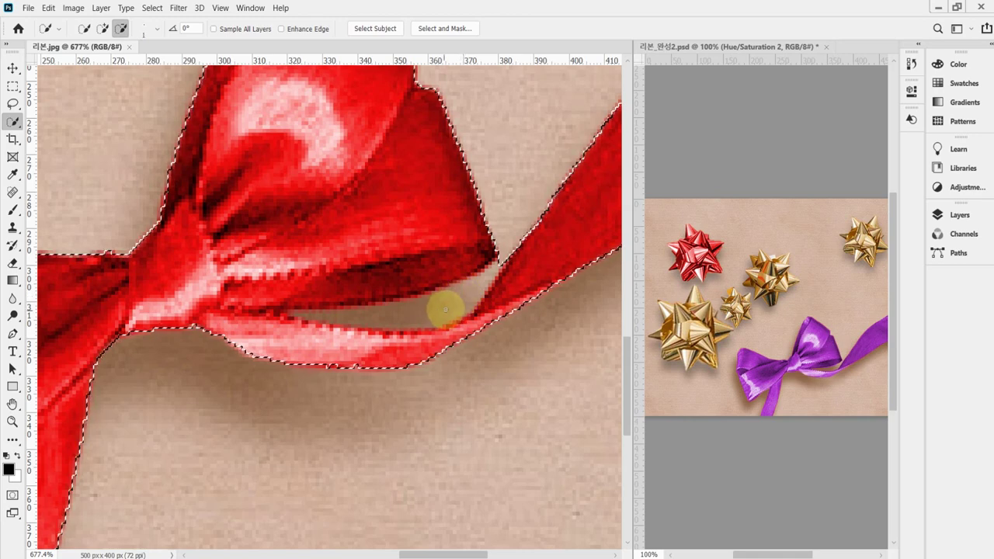
Subtract the background gap beneath the bow from the ribbon selection and refine the edges of the thin ribbon strip.
mouse_move(450, 303)
mouse_down()
mouse_move(411, 316)
mouse_move(479, 276)
mouse_move(405, 339)
mouse_move(338, 331)
mouse_move(437, 350)
mouse_move(381, 359)
mouse_move(356, 336)
mouse_move(437, 337)
mouse_up()
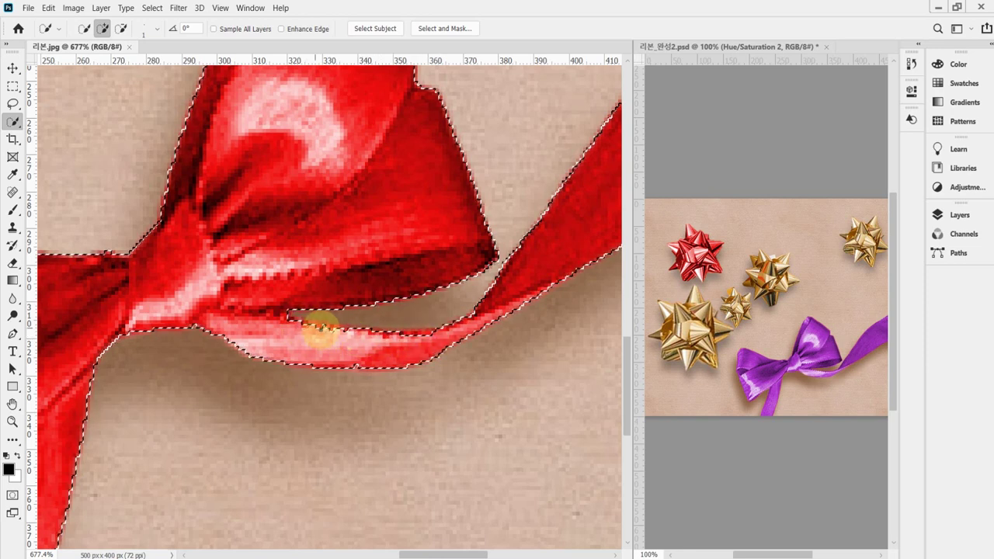
drag(414, 338, 413, 337)
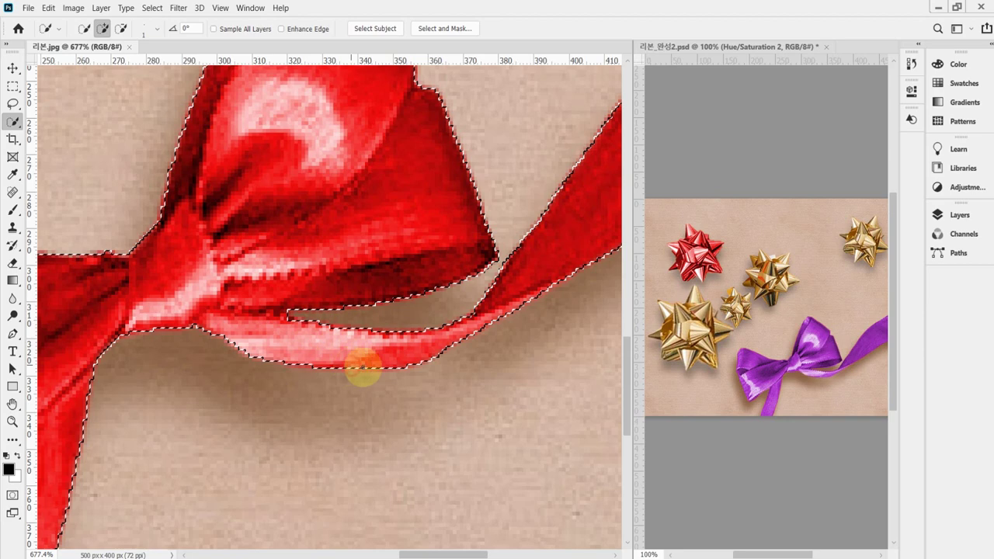
mouse_move(356, 363)
mouse_down()
mouse_move(377, 355)
mouse_move(349, 366)
mouse_move(396, 361)
mouse_move(455, 318)
mouse_move(336, 344)
mouse_move(244, 344)
mouse_move(359, 350)
mouse_move(354, 344)
mouse_move(373, 399)
mouse_move(362, 271)
mouse_move(369, 209)
mouse_move(377, 468)
mouse_move(373, 230)
mouse_up()
drag(386, 296, 425, 252)
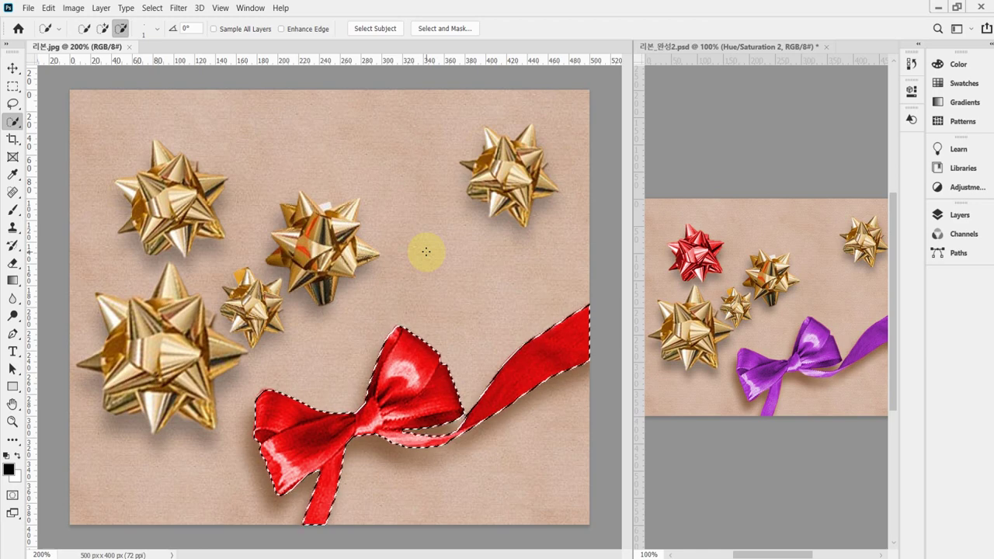
Copy the selected ribbon to a new layer and hide the Background layer to inspect the cutout.
key(ctrl+j)
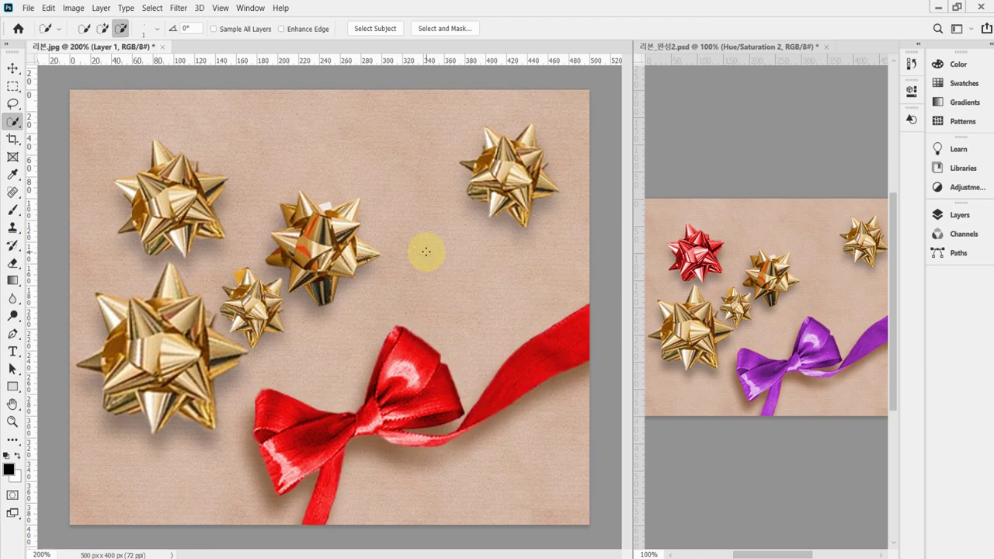
click(952, 218)
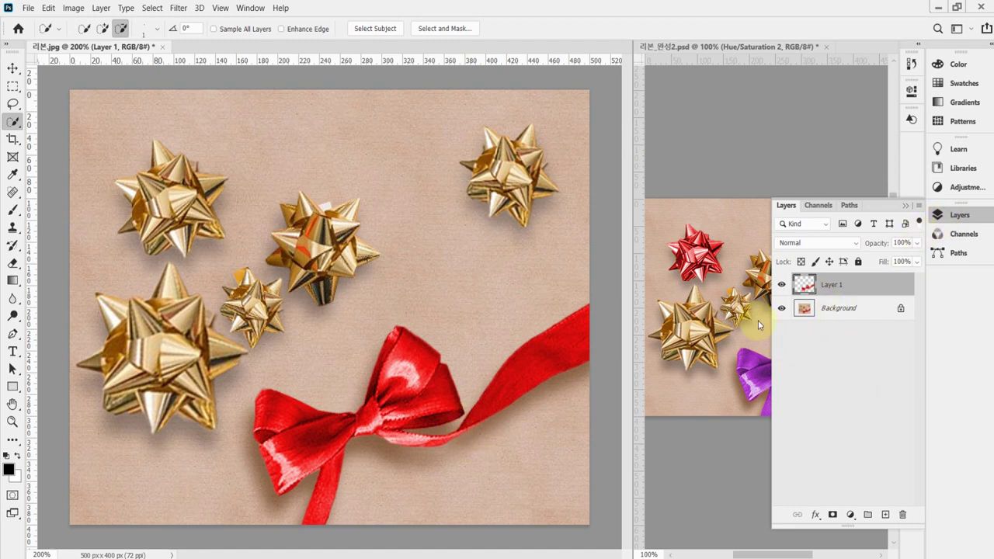
click(780, 310)
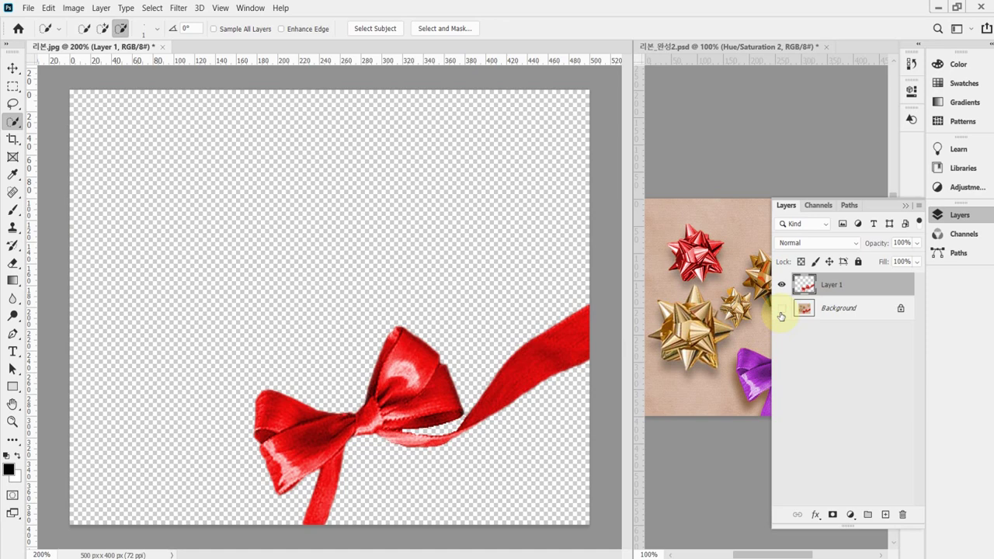
click(780, 311)
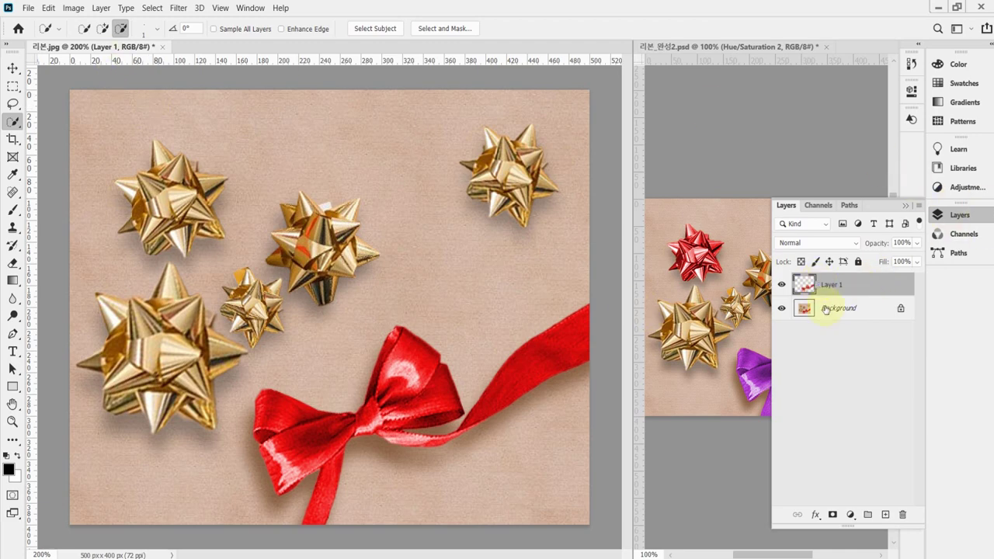
click(781, 308)
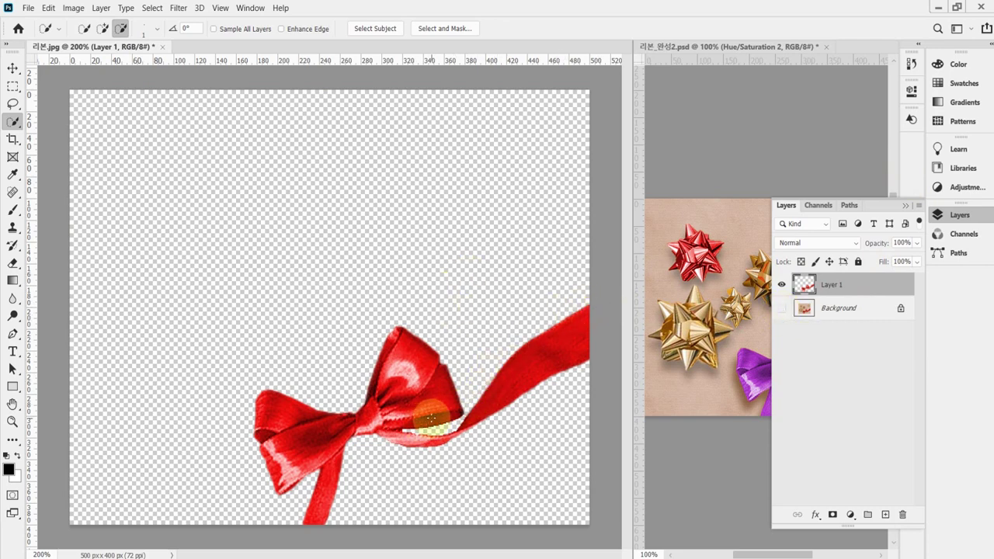
Load the ribbon outline of Layer 1 as a selection and show the Background layer again.
ctrl+click(803, 283)
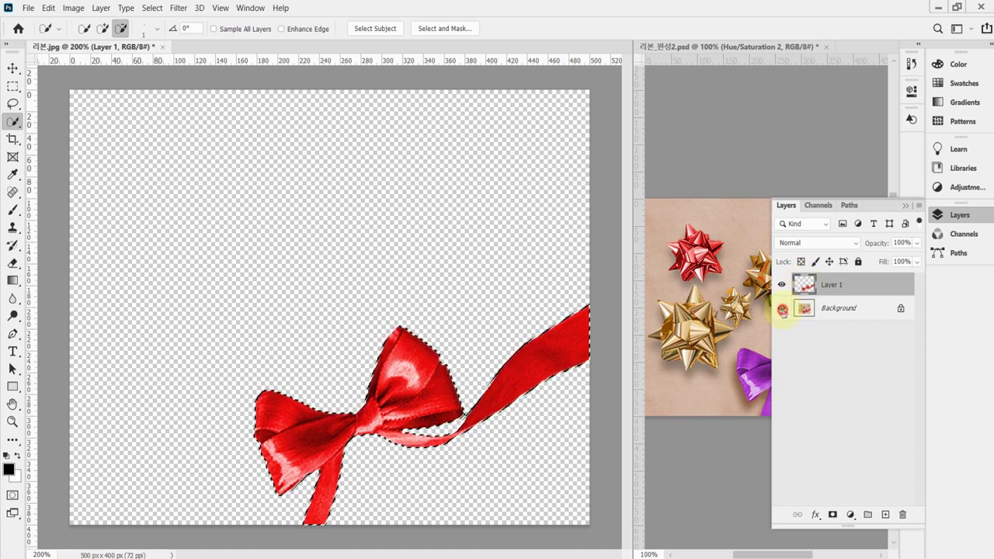
click(781, 308)
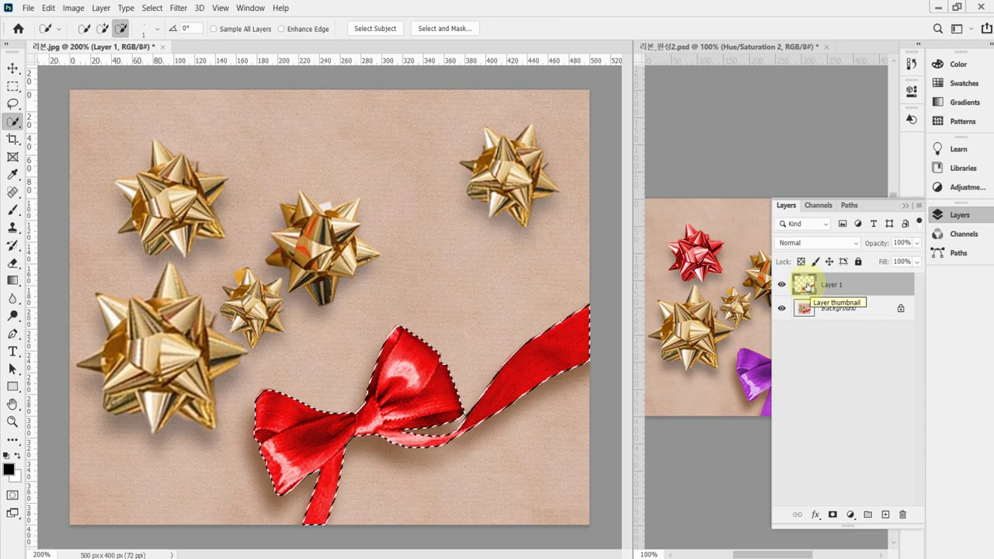
click(590, 332)
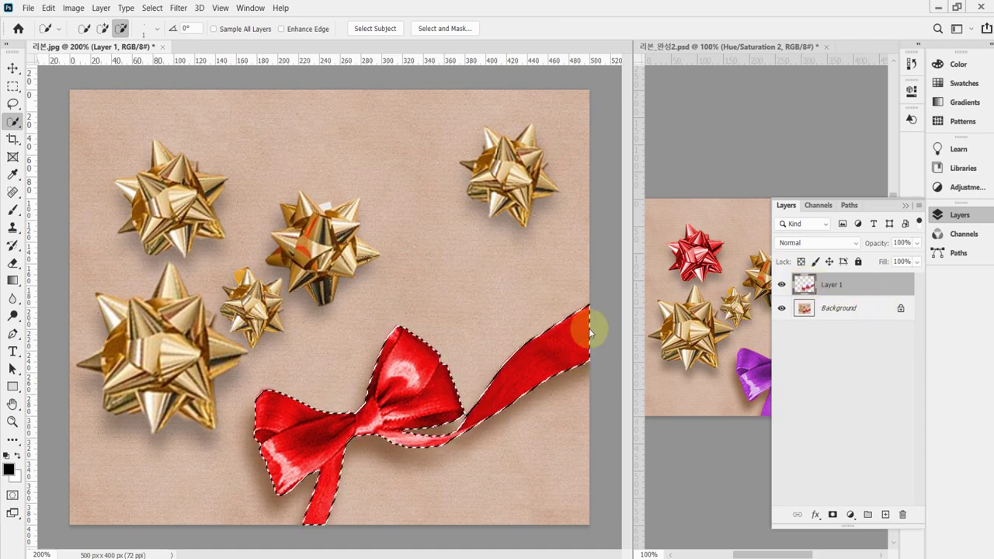
Try hue +142, saturation +16 and lightness -39 on the selected ribbon with a Hue/Saturation adjustment, and reset the values.
click(73, 9)
mouse_move(75, 45)
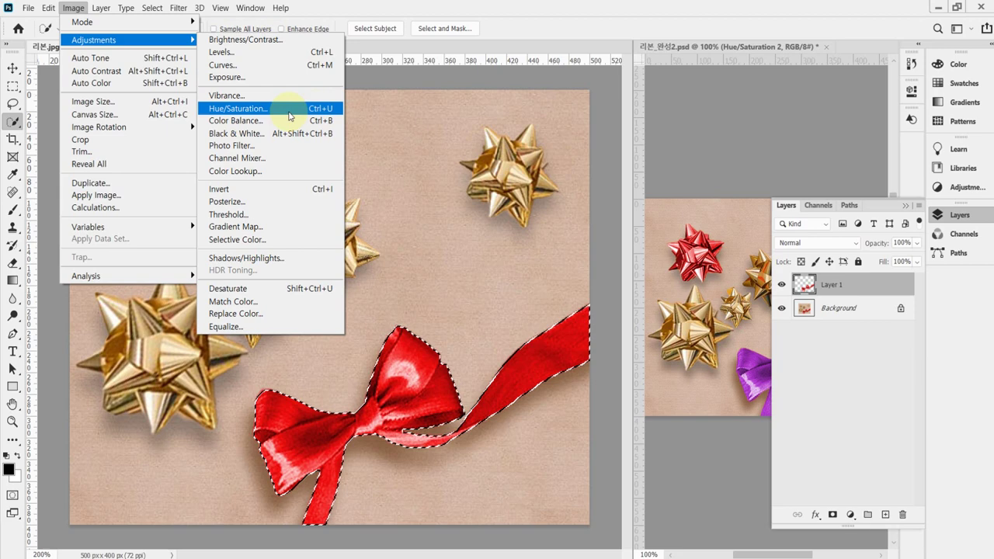
click(238, 109)
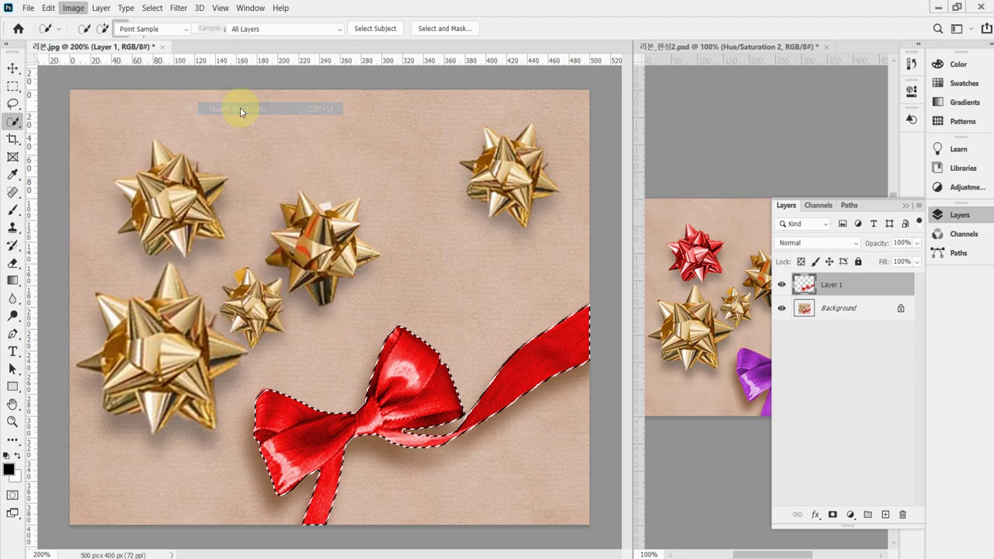
drag(627, 83, 376, 50)
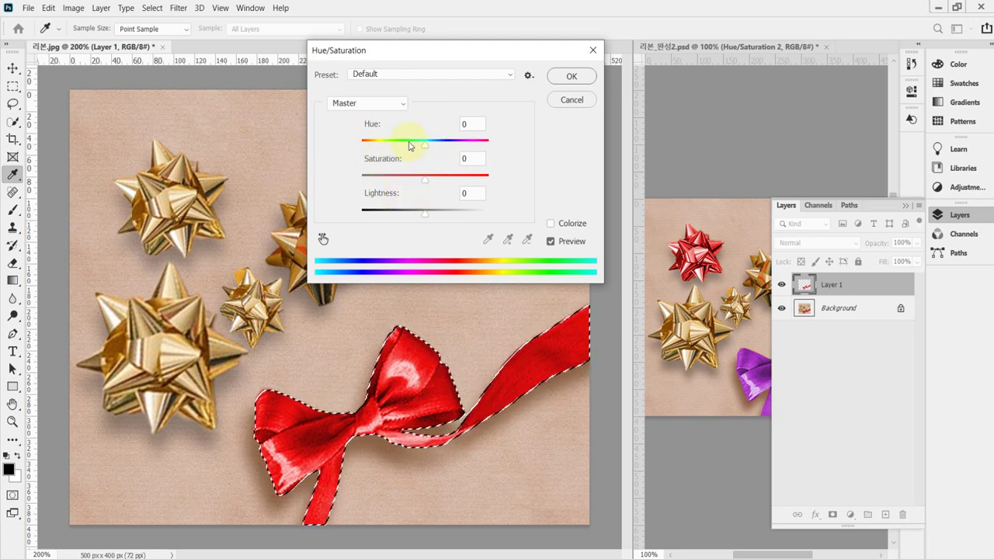
drag(419, 147, 479, 149)
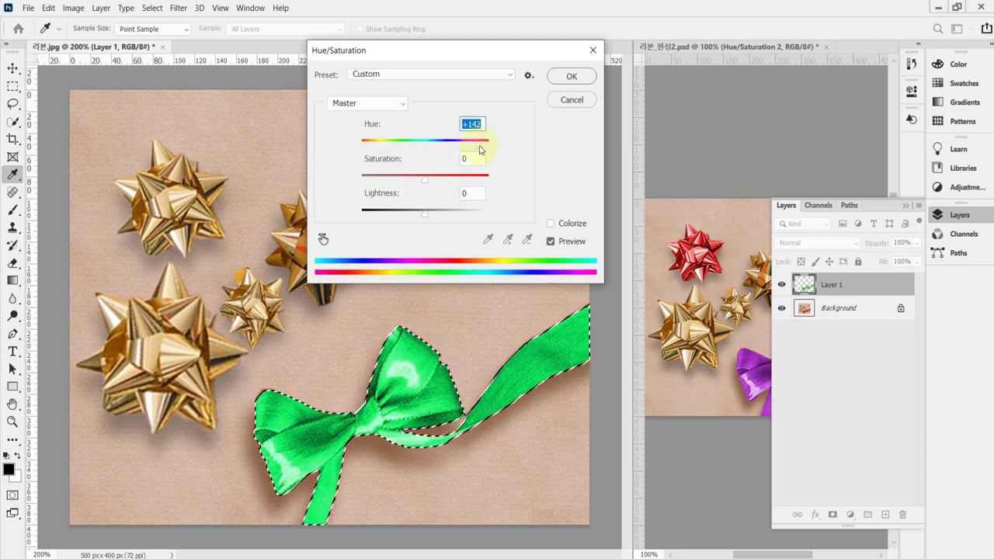
drag(444, 182, 363, 183)
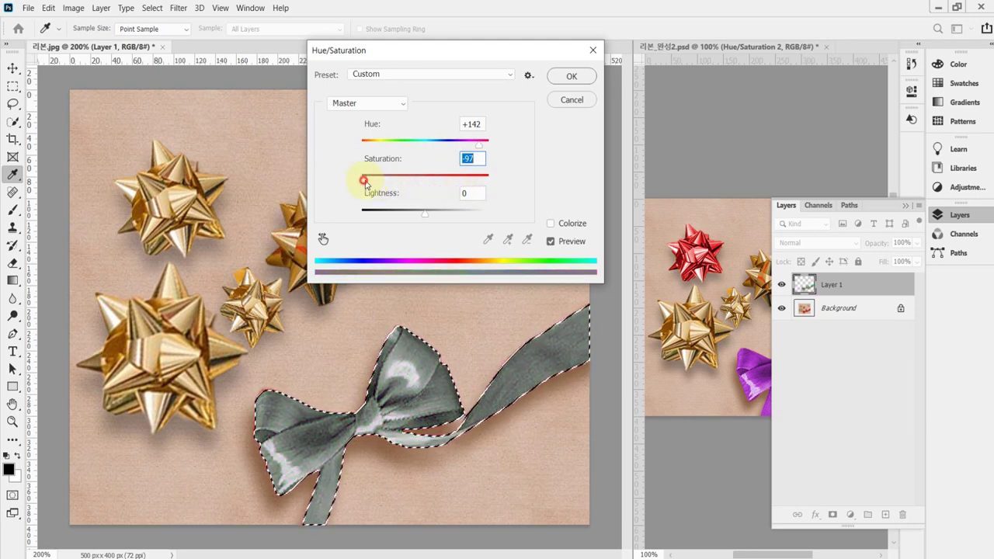
text(+15)
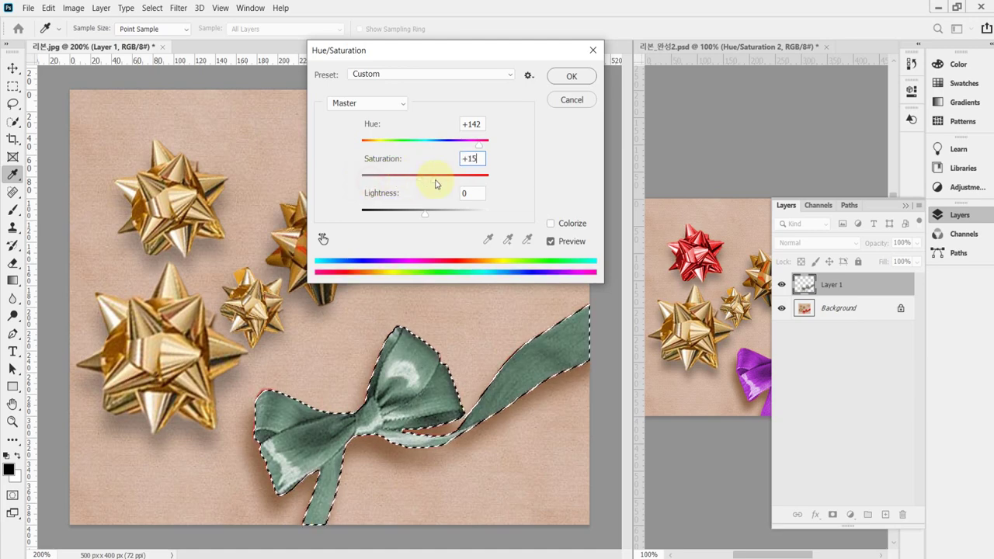
click(435, 183)
drag(435, 183, 345, 214)
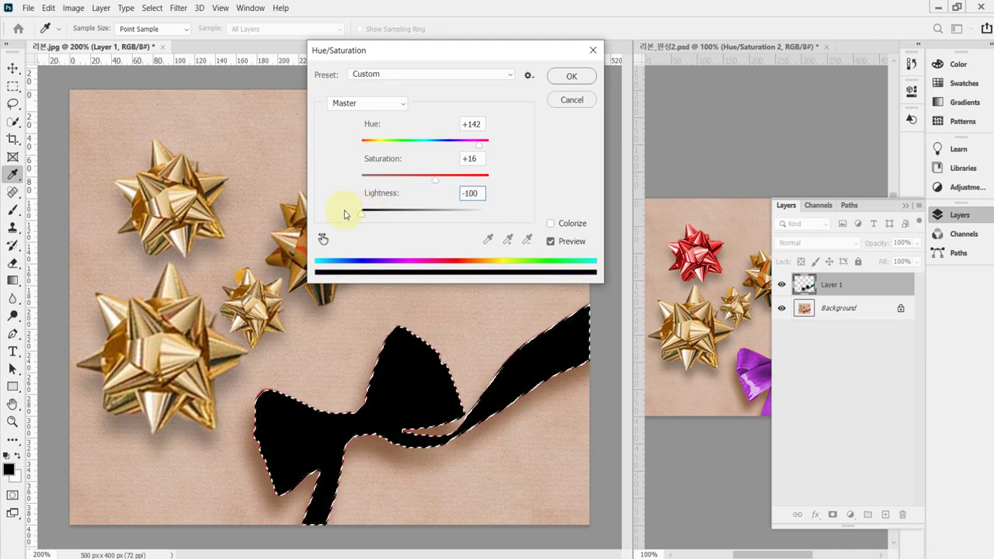
click(400, 212)
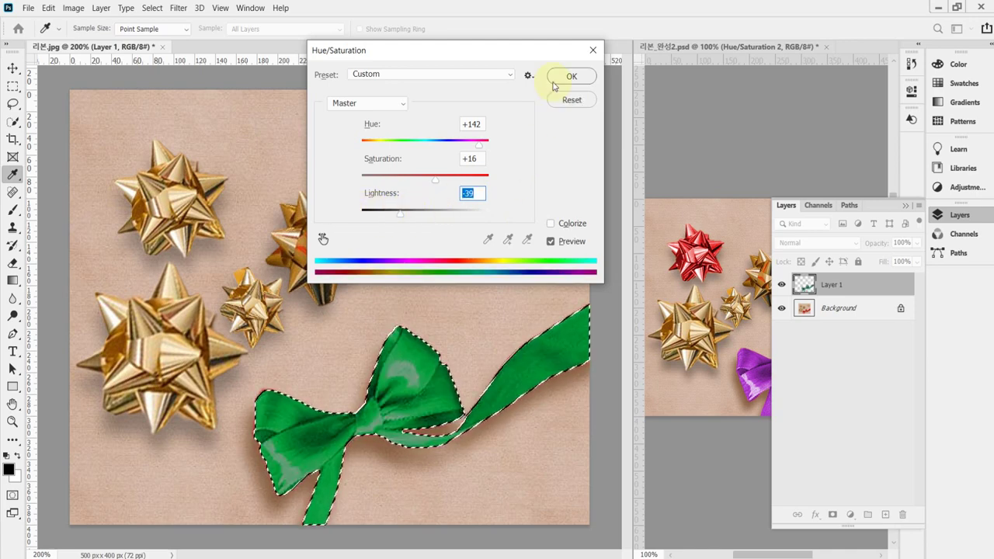
alt+click(571, 100)
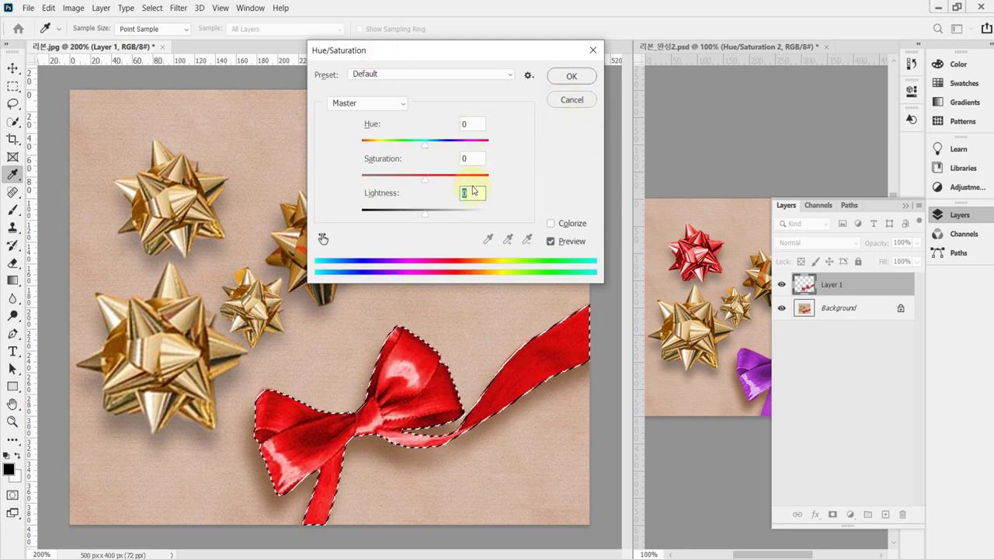
Try colorizing the ribbon directly on Layer 1 with hue 298 and saturation 64, and undo the applied adjustment.
click(551, 224)
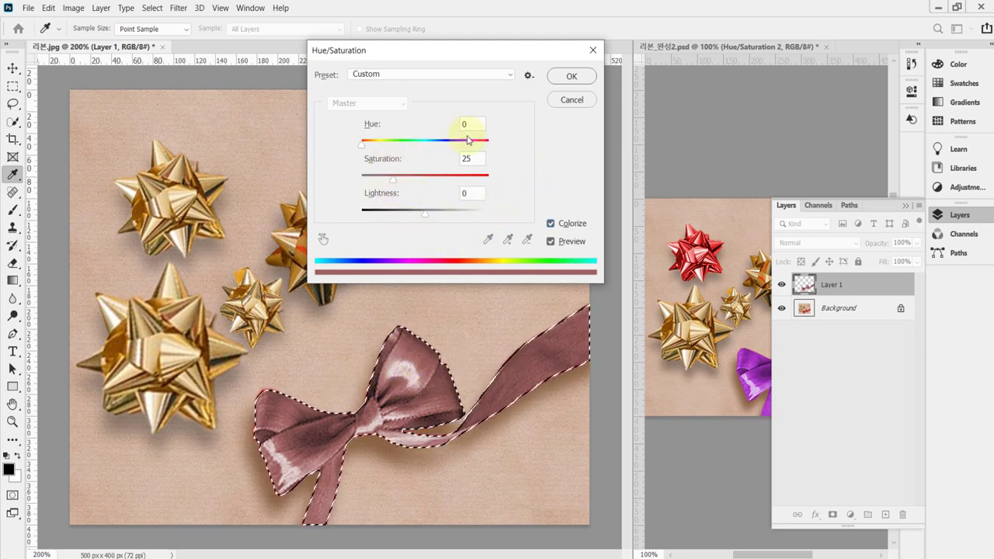
click(374, 146)
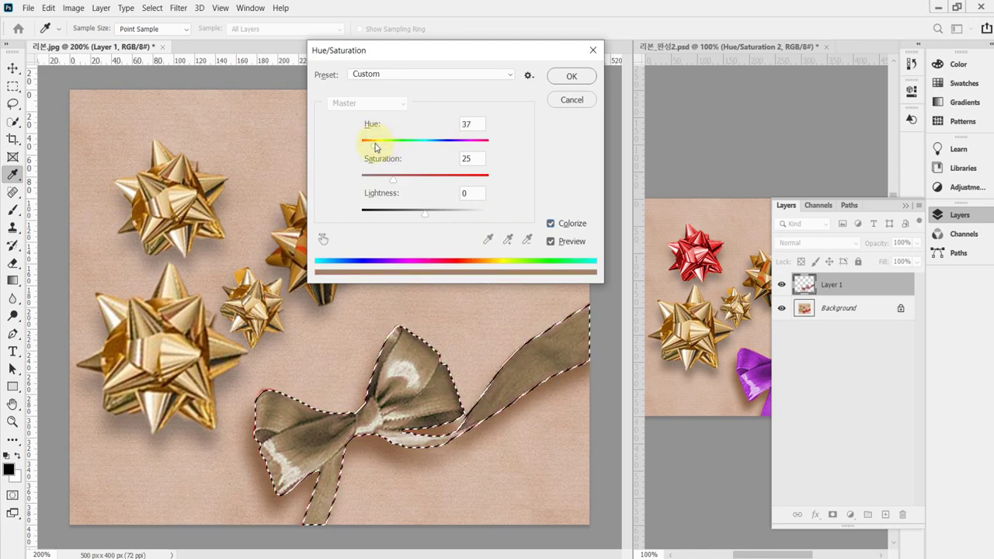
drag(374, 146, 467, 148)
drag(394, 179, 432, 178)
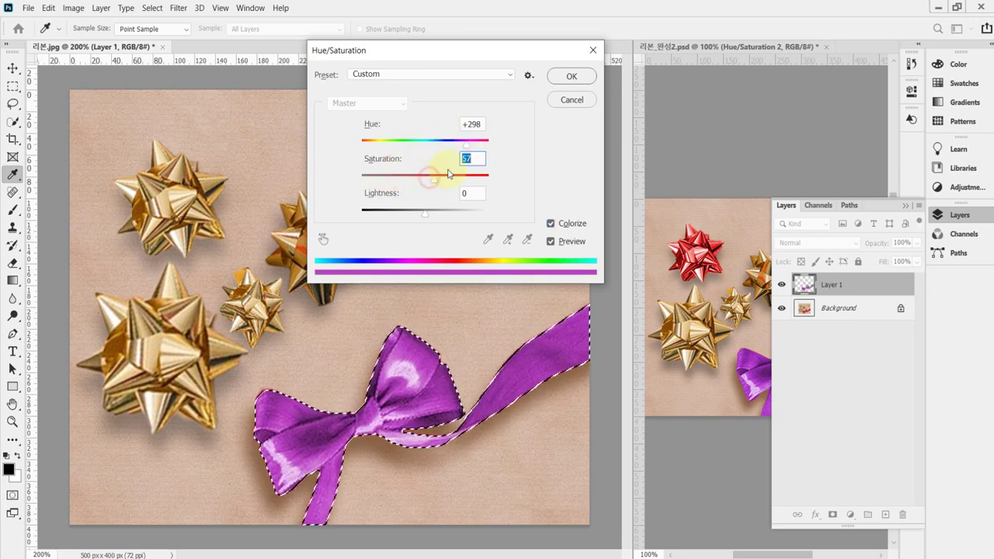
mouse_move(435, 184)
mouse_down()
mouse_move(451, 177)
mouse_move(454, 186)
mouse_move(492, 187)
mouse_move(362, 184)
mouse_move(450, 184)
mouse_move(442, 181)
mouse_up()
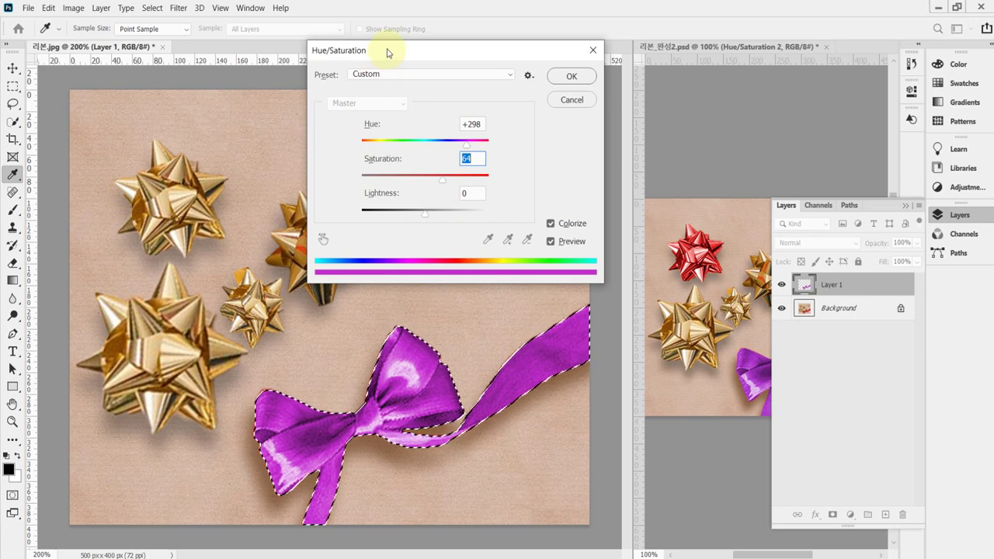
click(577, 79)
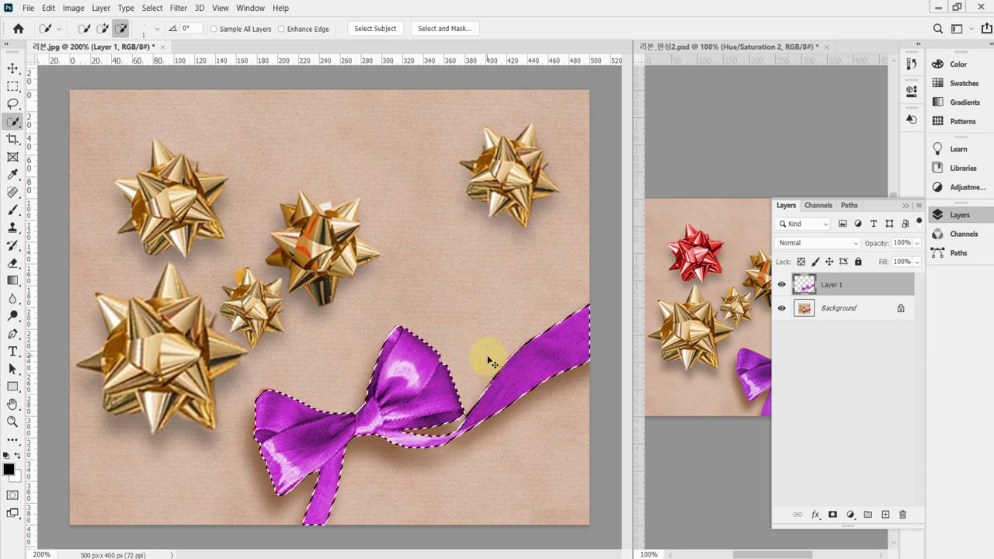
key(ctrl+z)
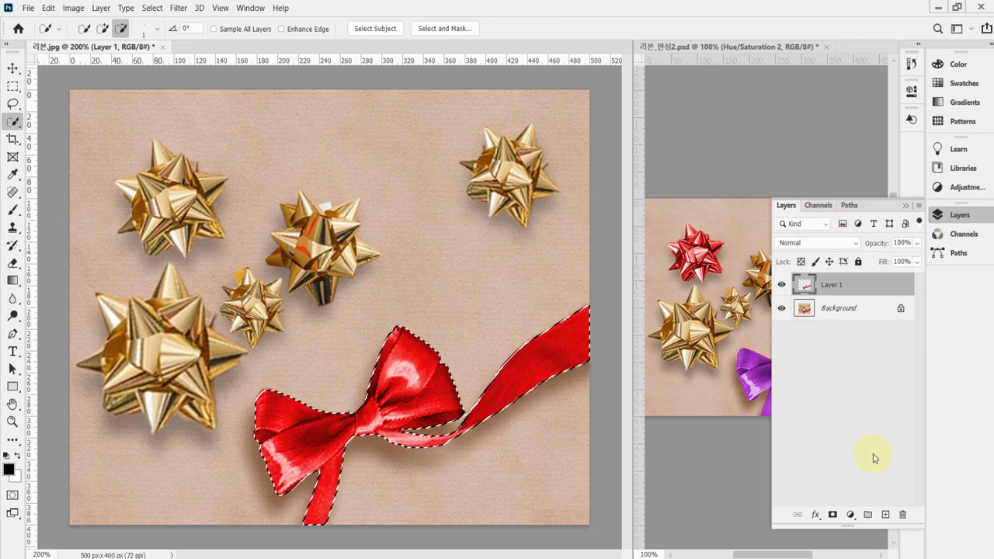
Add a Hue/Saturation adjustment layer masked to the ribbon selection and enable Colorize for it.
click(850, 515)
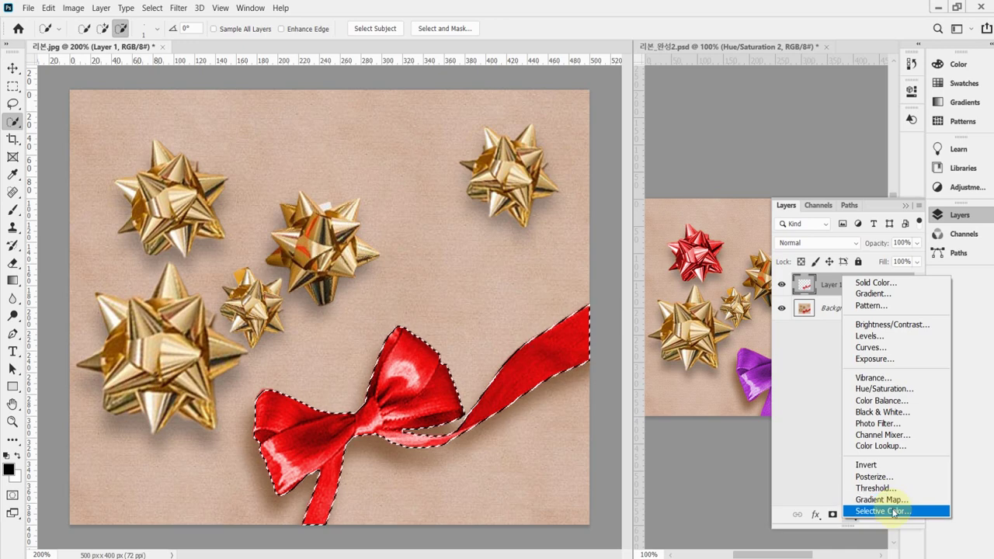
click(925, 394)
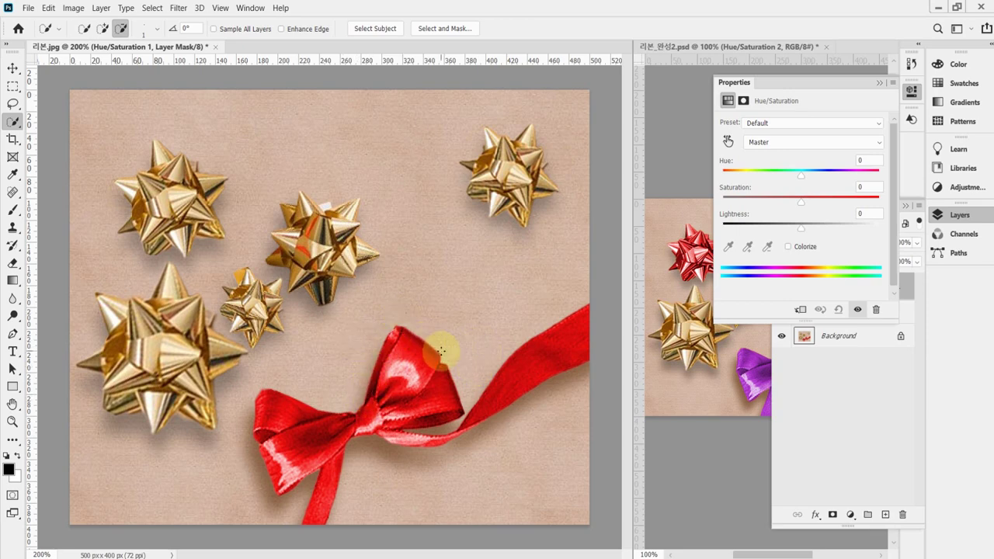
click(788, 247)
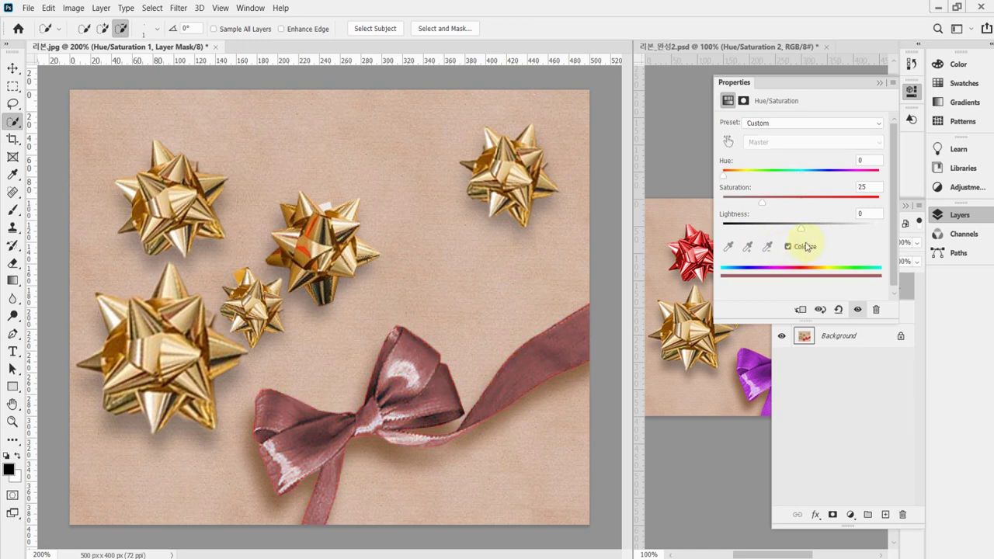
Set the ribbon adjustment layer's hue to 290 and saturation to 60, and close its settings.
drag(727, 179, 838, 179)
drag(838, 179, 848, 179)
click(874, 164)
text(29)
key(ctrl+a)
text(290)
drag(761, 204, 825, 206)
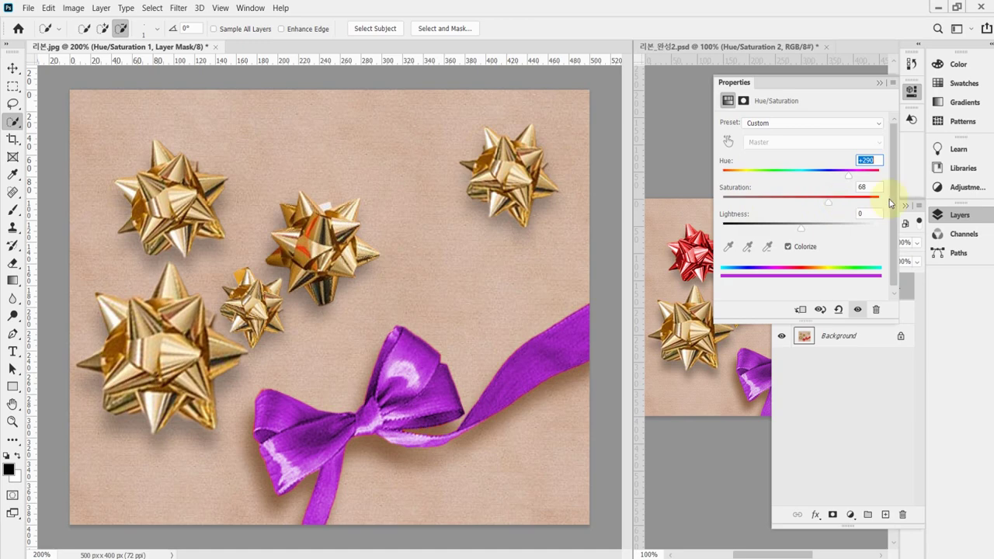
click(866, 187)
text(60)
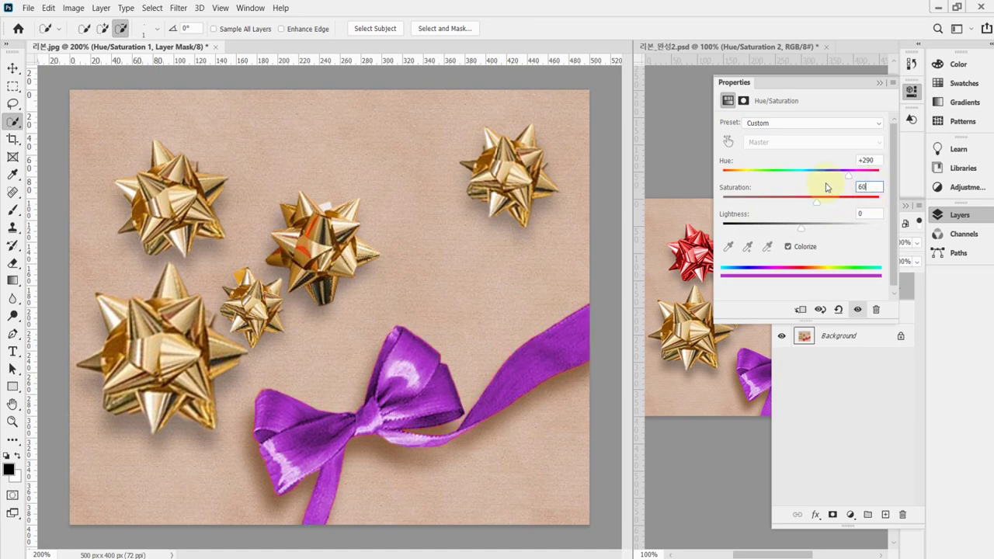
click(912, 94)
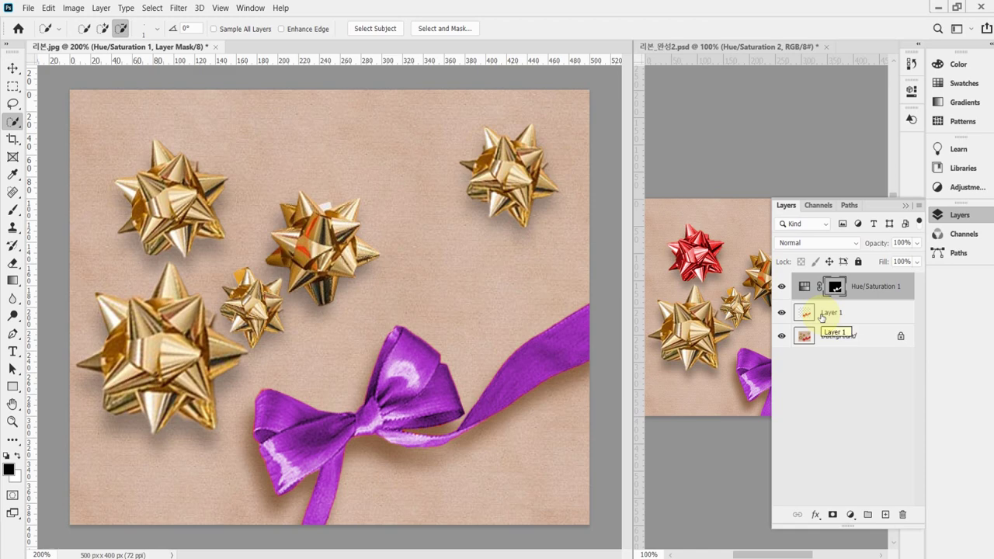
Switch the layer thumbnails to the largest size and widen the layer list so the full layer names fit.
click(917, 207)
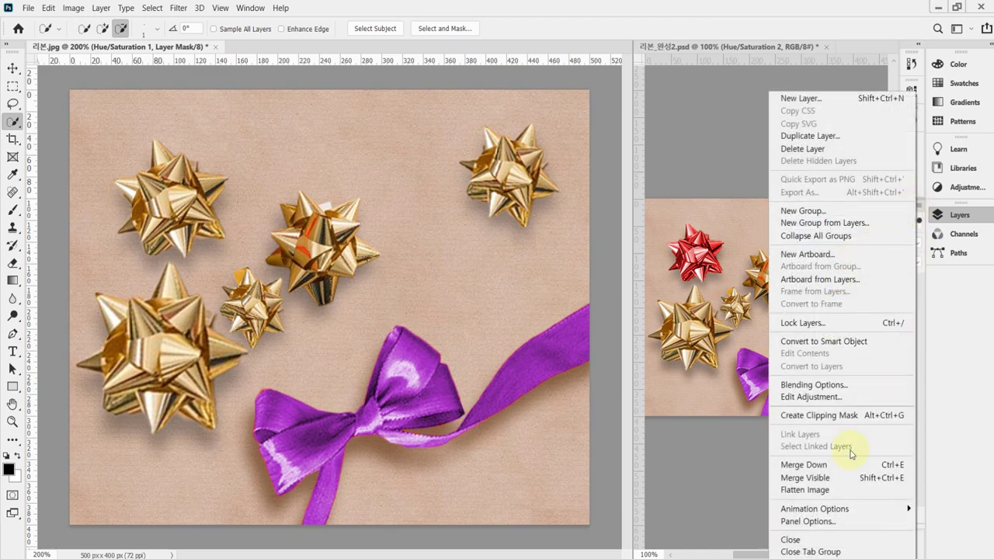
click(835, 524)
click(419, 171)
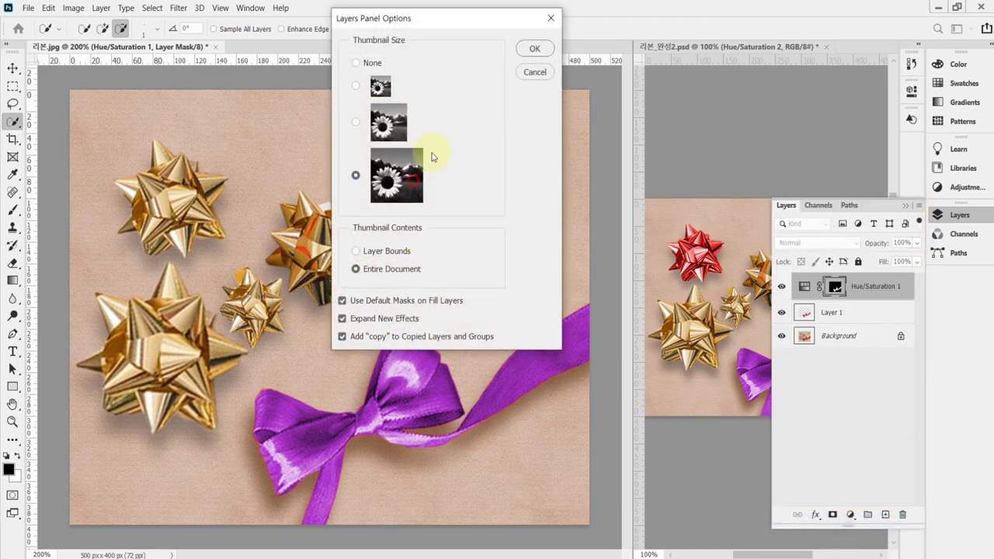
click(523, 46)
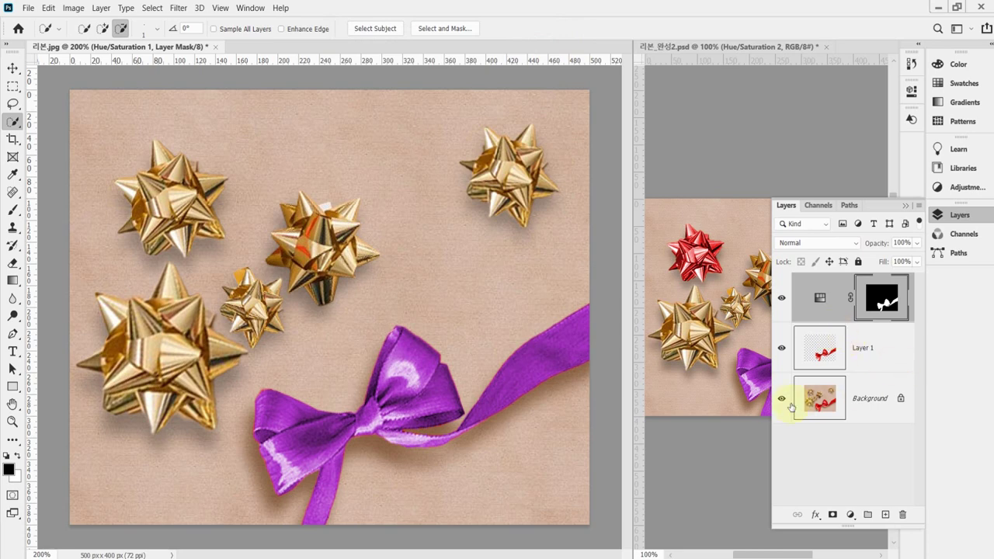
drag(769, 399, 676, 397)
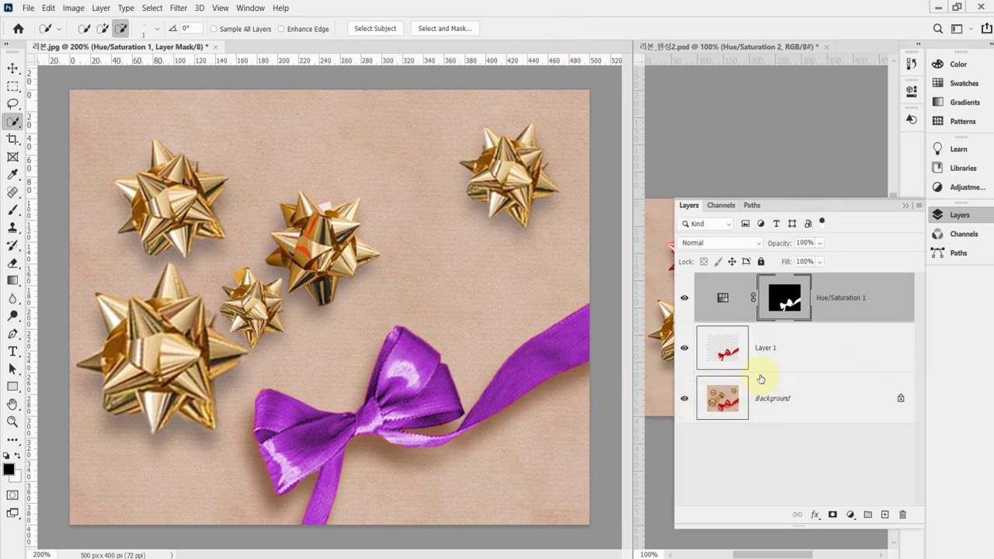
Select Layer 1 and temporarily hide the Background layer to inspect the recoloured ribbon cutout.
click(765, 348)
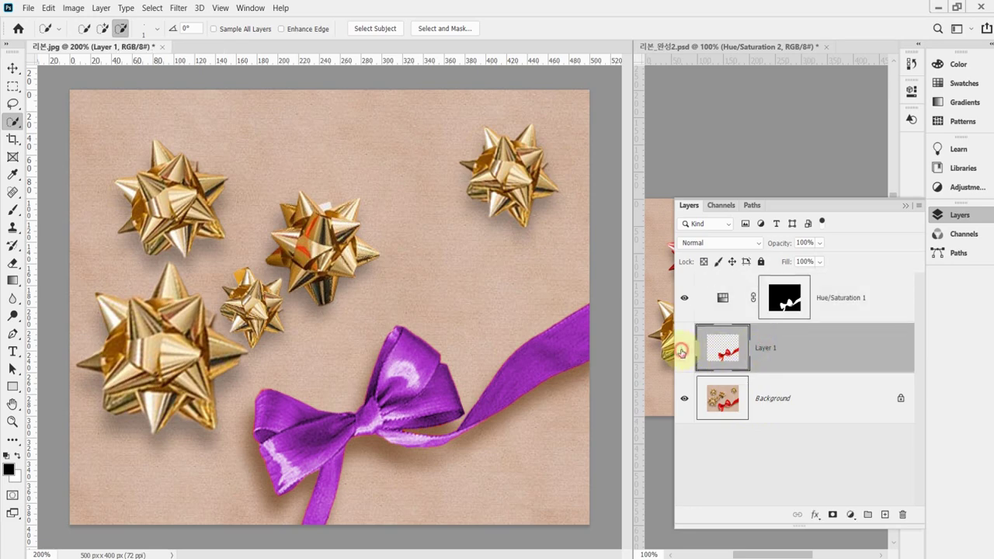
click(683, 400)
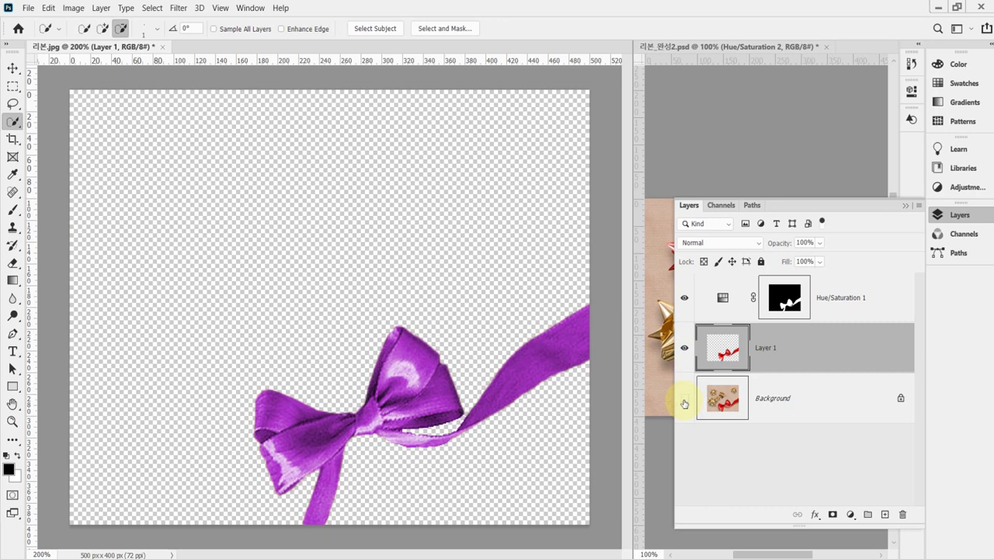
click(683, 401)
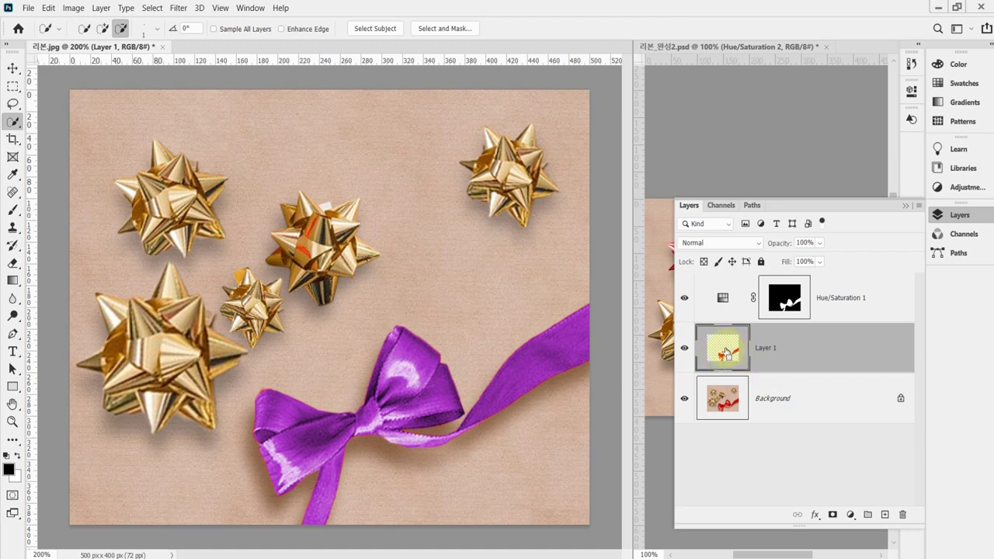
Load the ribbon outline of Layer 1 as a selection and review the available adjustment layer types without adding one.
ctrl+click(725, 350)
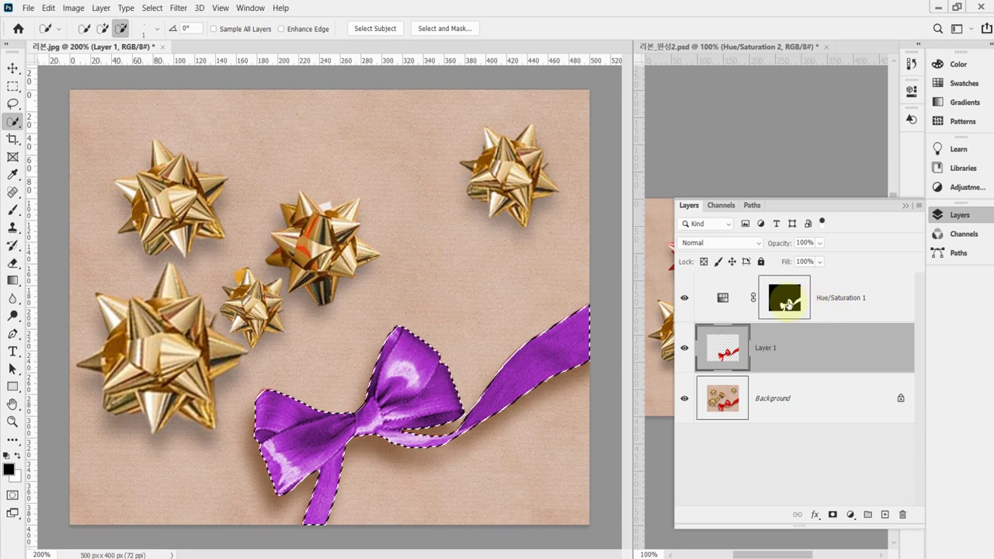
click(849, 514)
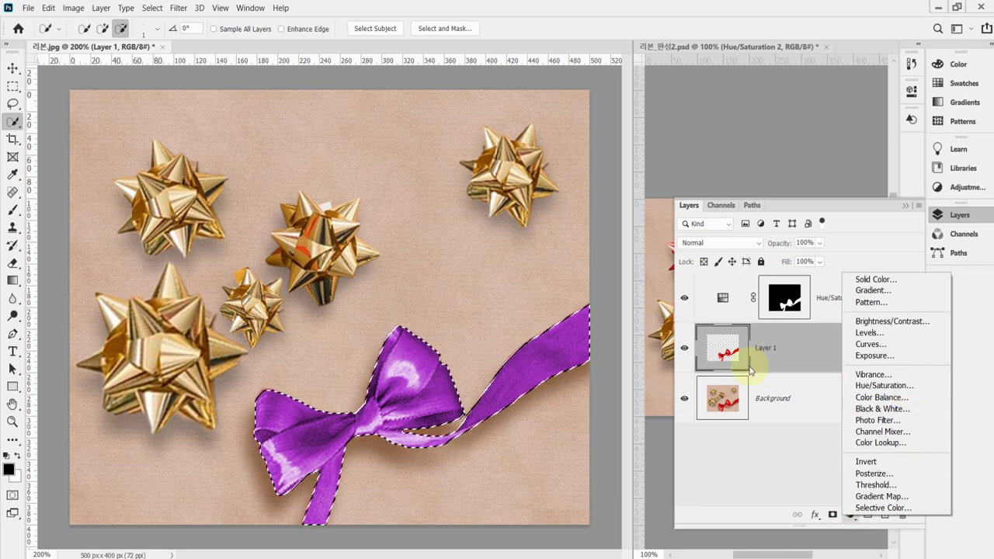
click(722, 298)
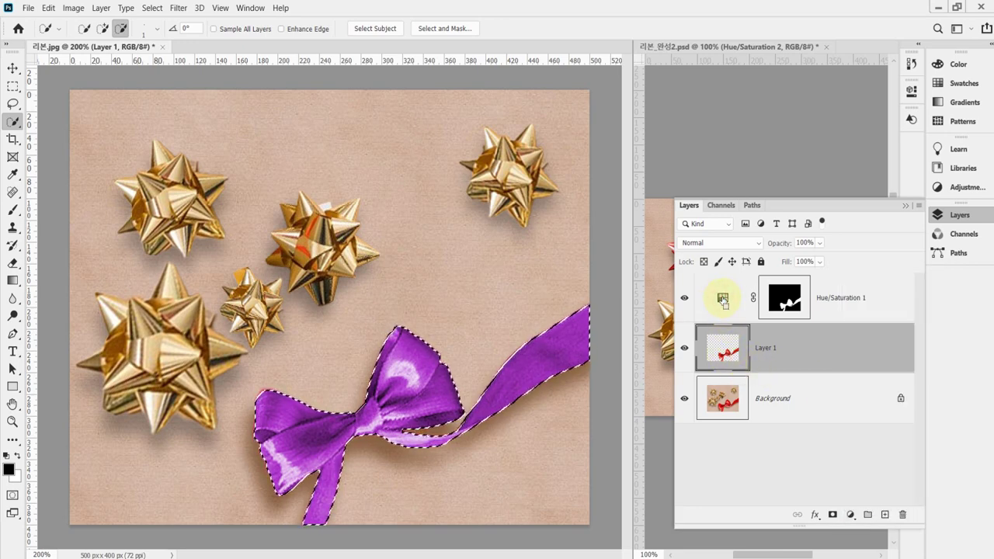
Hide and show the Hue/Saturation 1 layer to compare the ribbon colours, and reopen its adjustment settings.
click(839, 300)
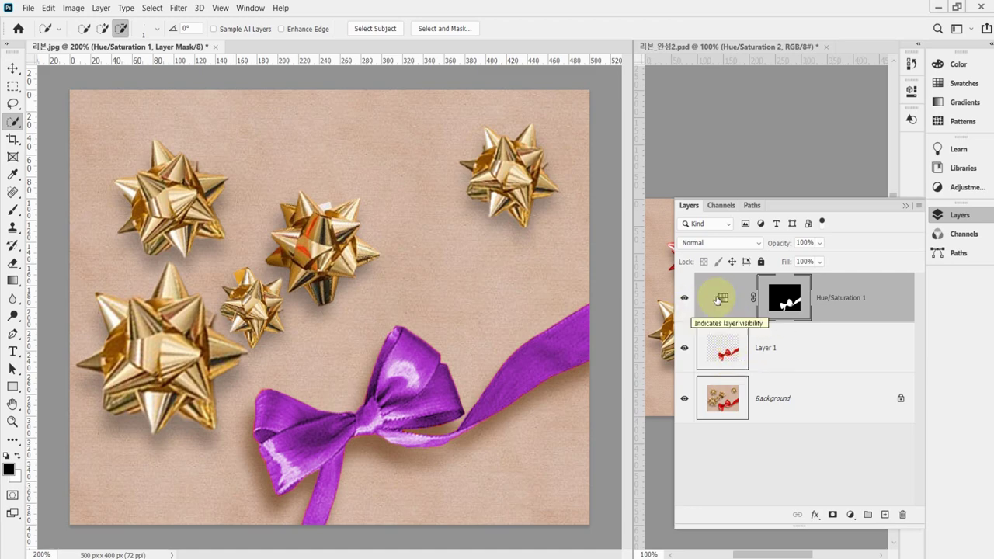
click(683, 298)
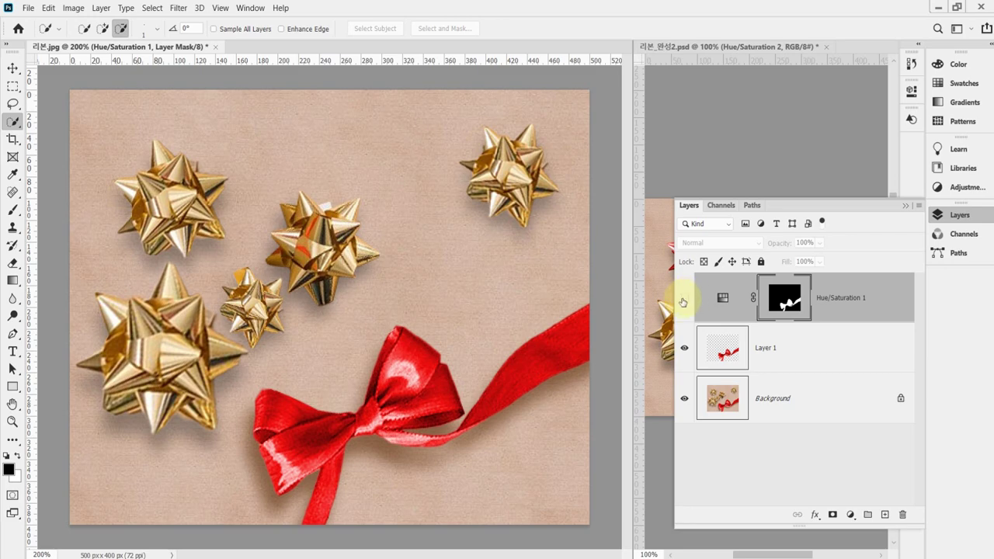
click(684, 298)
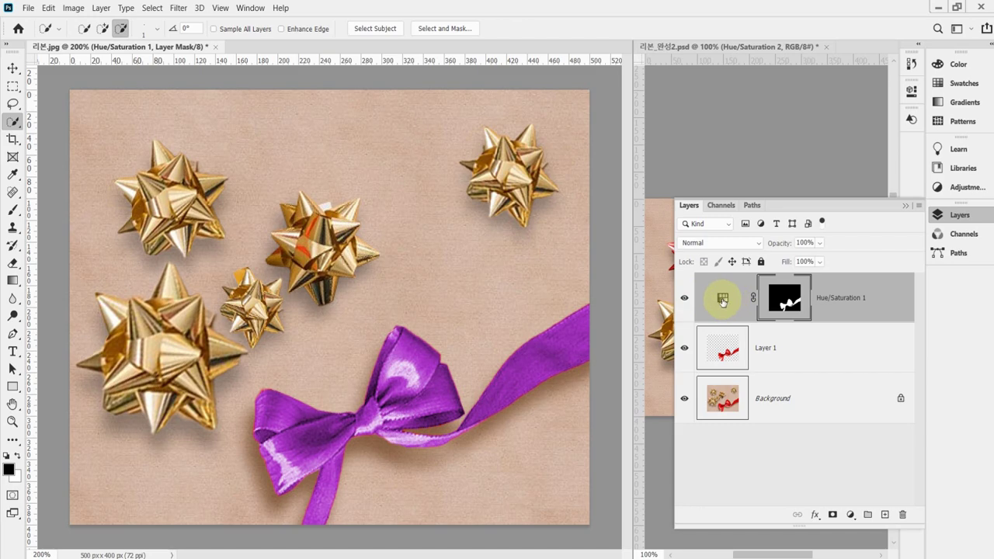
double_click(722, 299)
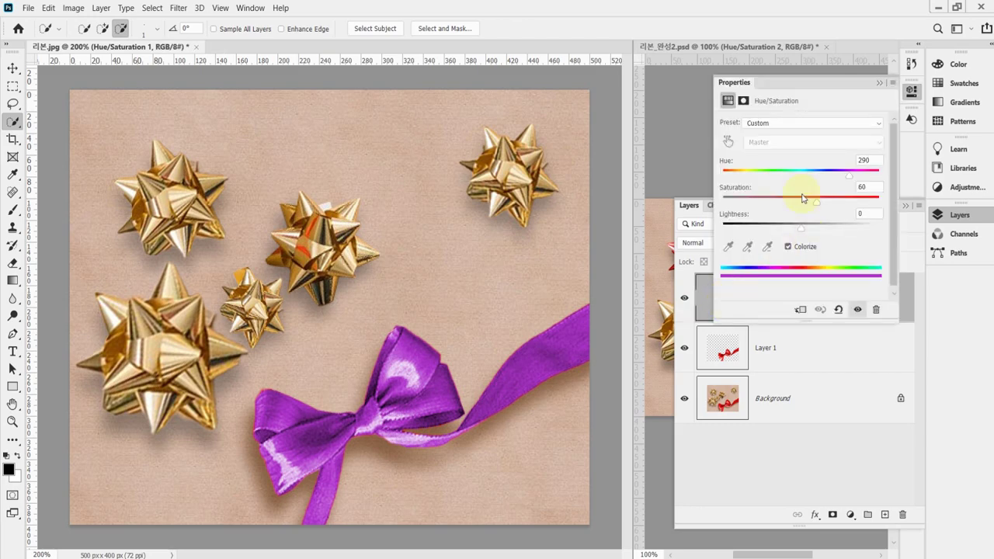
Shift the ribbon's hue in the Hue/Saturation 1 adjustment from purple to a pinker magenta-purple.
click(853, 178)
drag(852, 179, 860, 180)
click(910, 90)
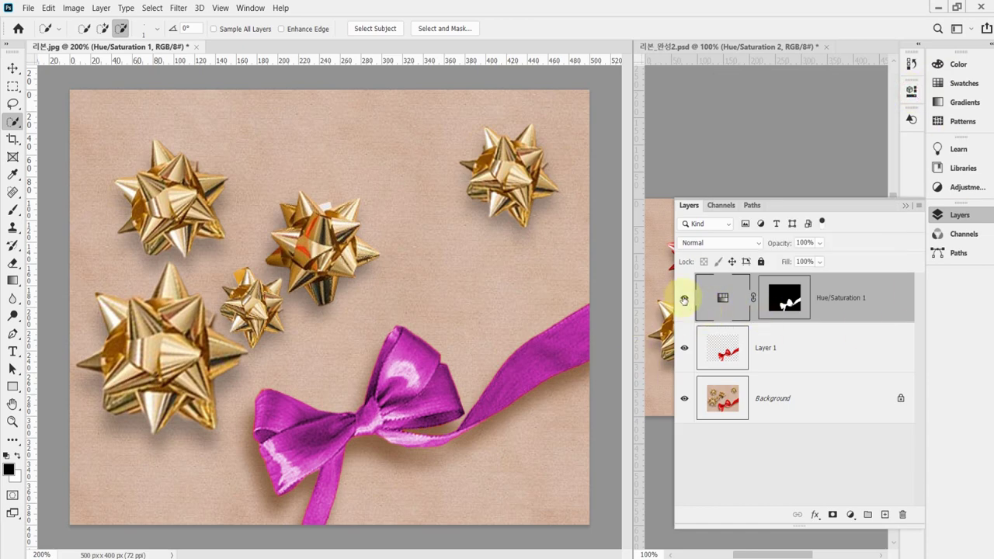
Hide Hue/Saturation 1 and add an unmasked Hue/Saturation adjustment layer above Layer 1 with Colorize enabled.
click(684, 299)
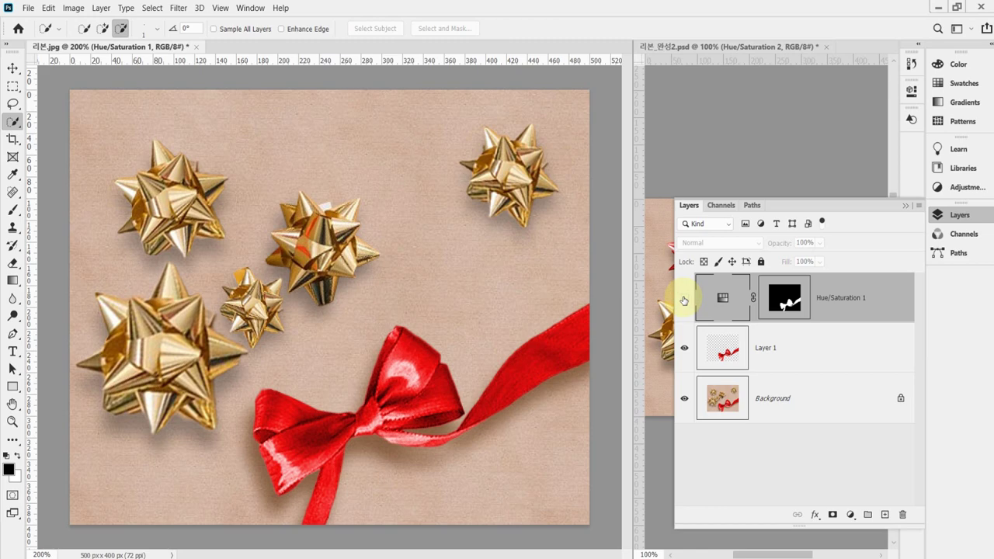
click(803, 353)
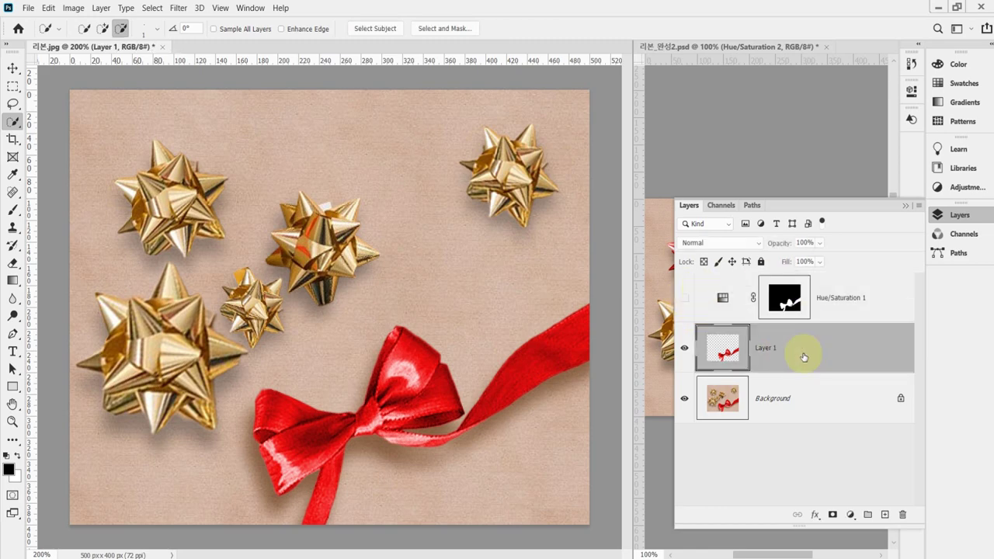
click(850, 516)
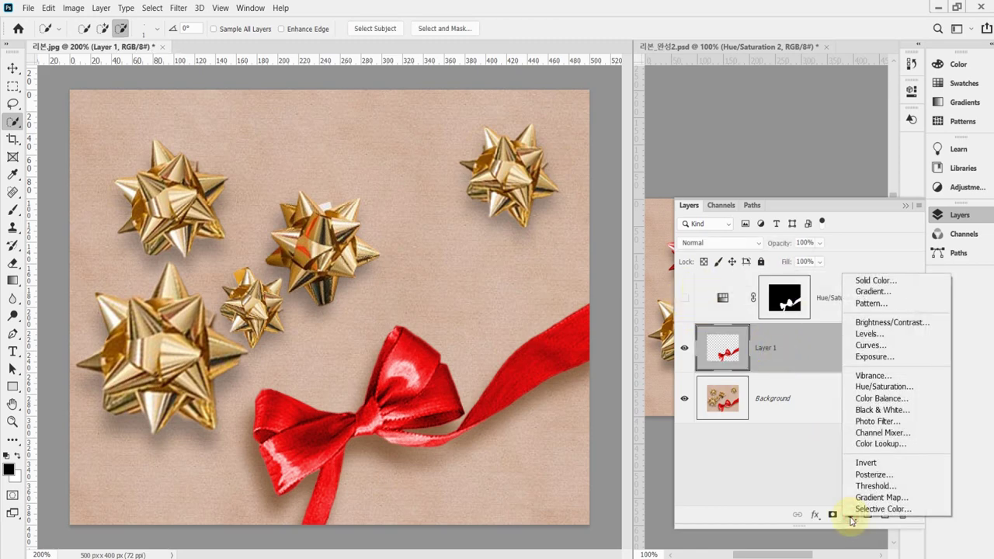
click(883, 392)
click(793, 248)
Try different colorize hues on the whole image, ending with Hue 86 and Saturation 71.
click(840, 176)
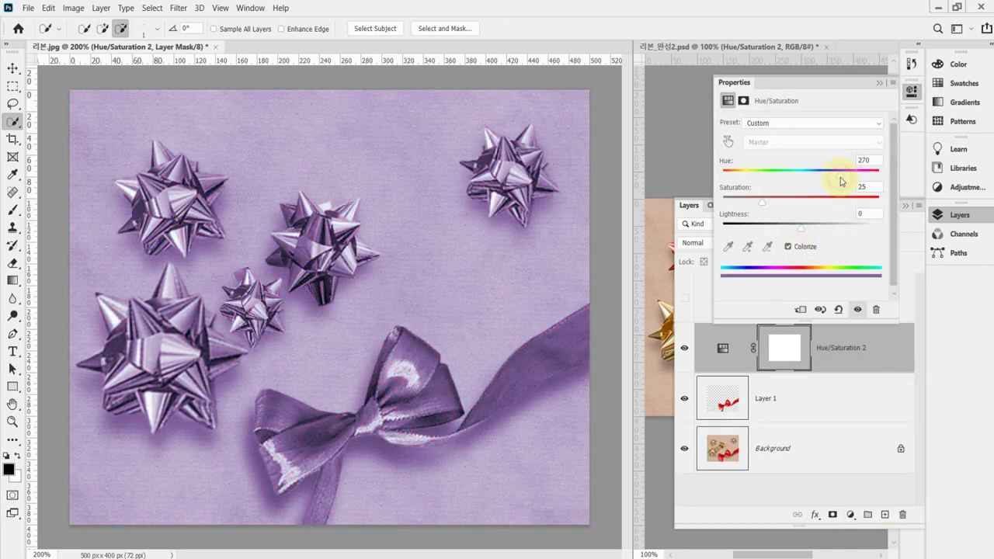
click(866, 174)
drag(807, 201, 833, 200)
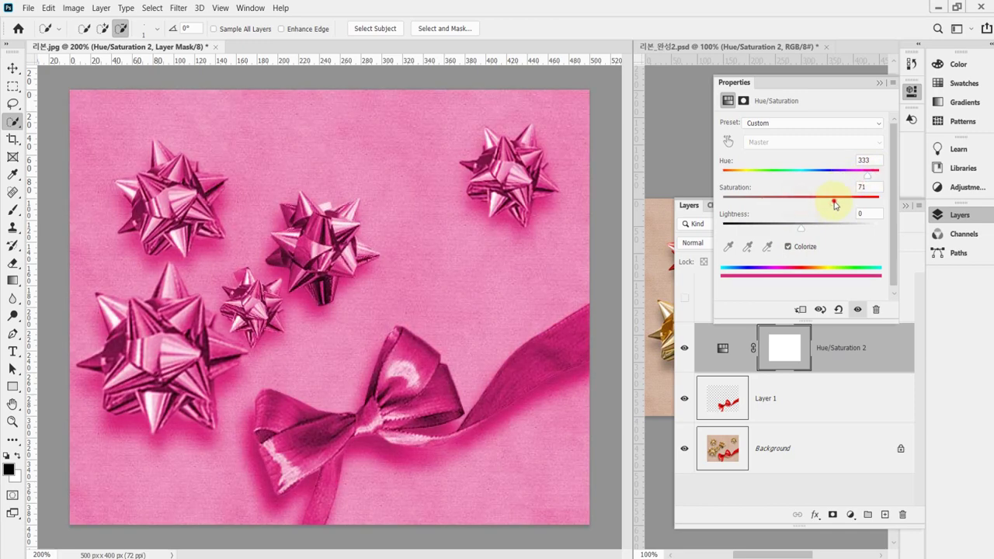
click(817, 171)
click(786, 171)
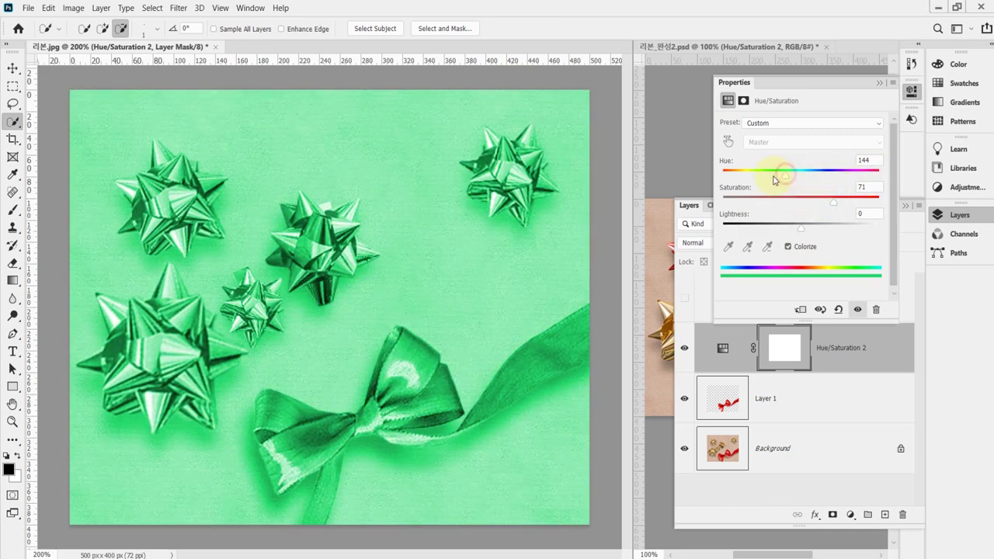
click(761, 178)
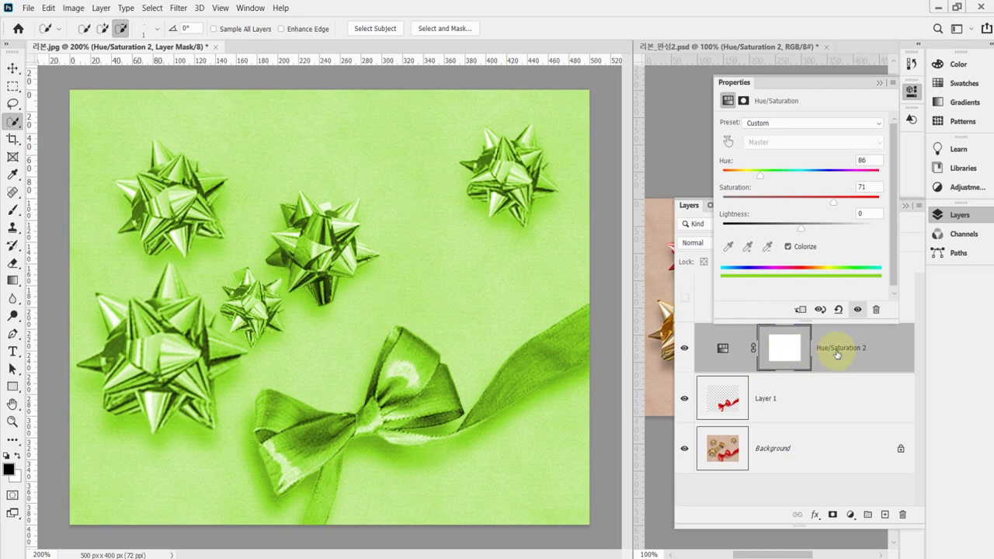
click(911, 90)
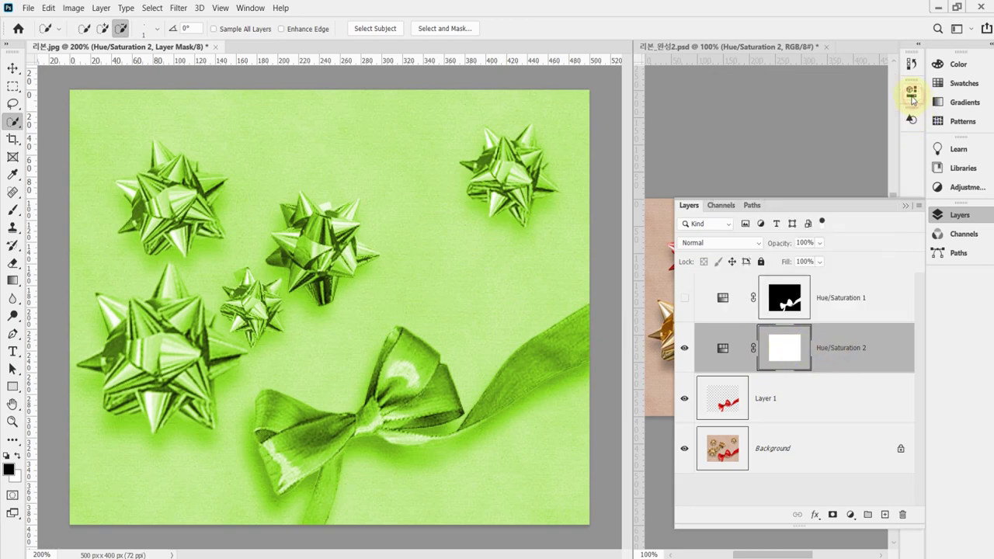
Test the unmasked Hue/Saturation 2 layer beneath Layer 1, and delete it to return to the visible Hue/Saturation 1 layer.
drag(846, 347, 836, 428)
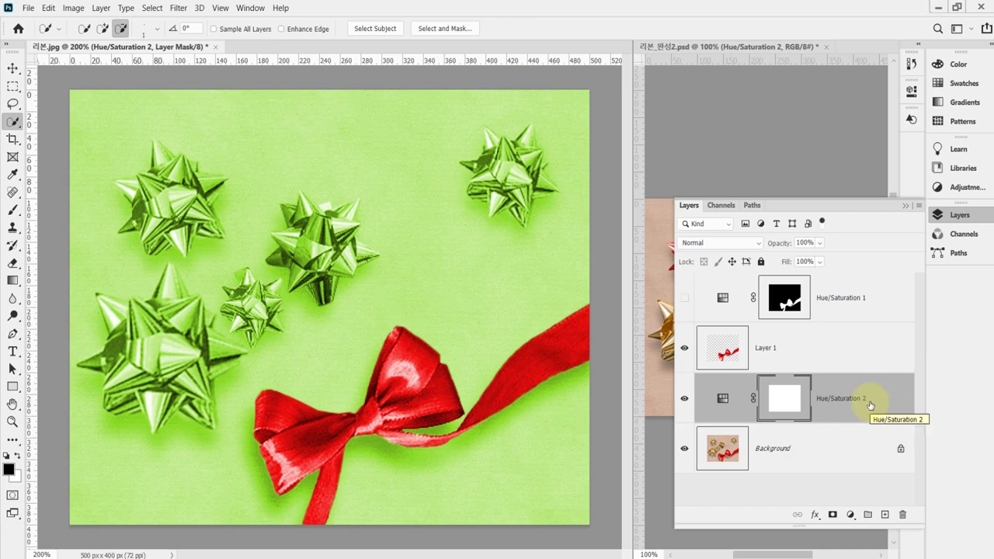
drag(868, 399, 902, 514)
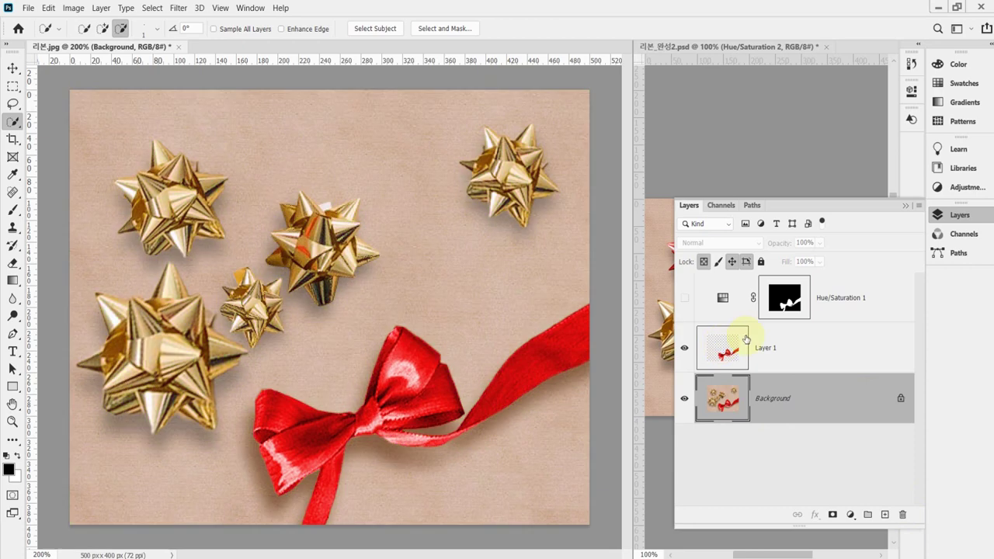
click(684, 297)
Select the upper-left gold bow on the Background layer with the Object Selection Tool.
click(716, 354)
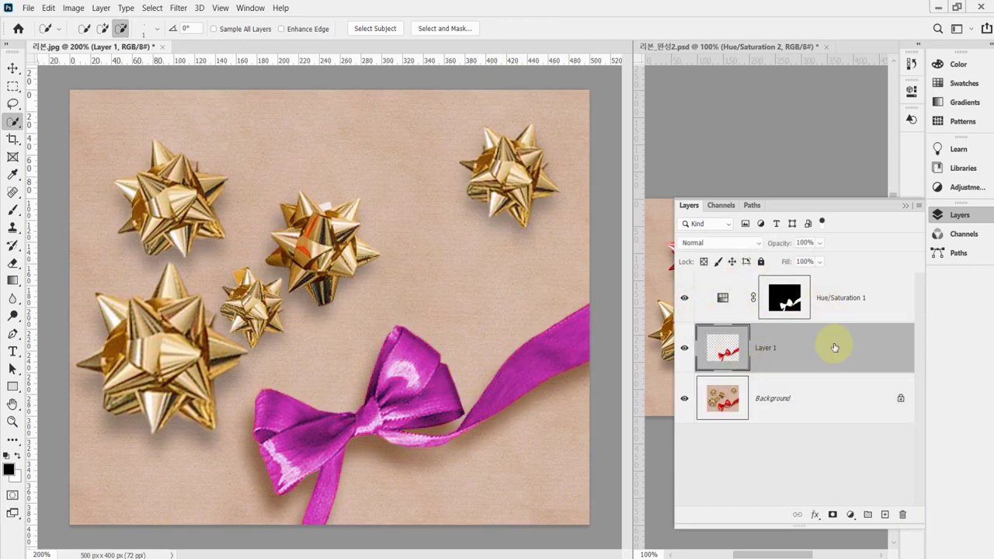
click(784, 399)
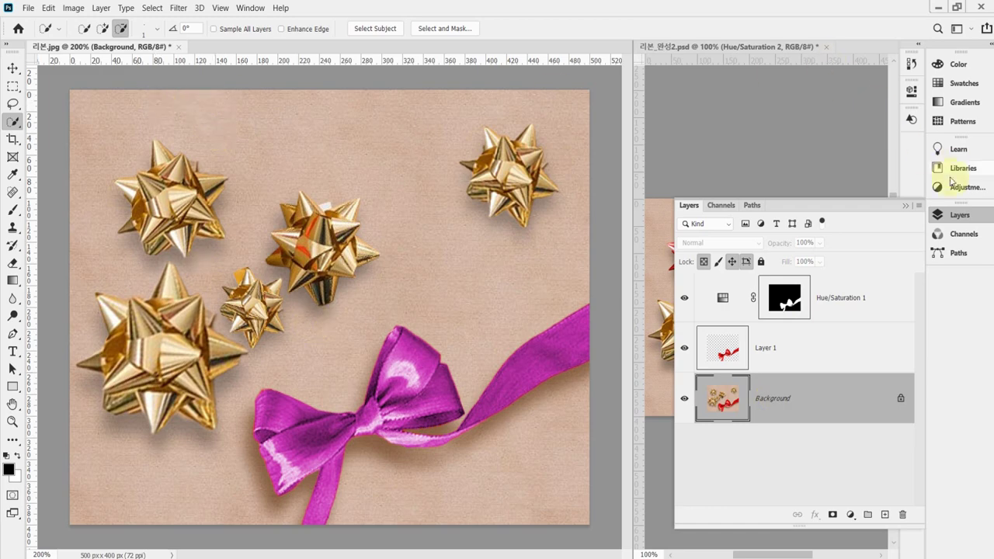
click(955, 215)
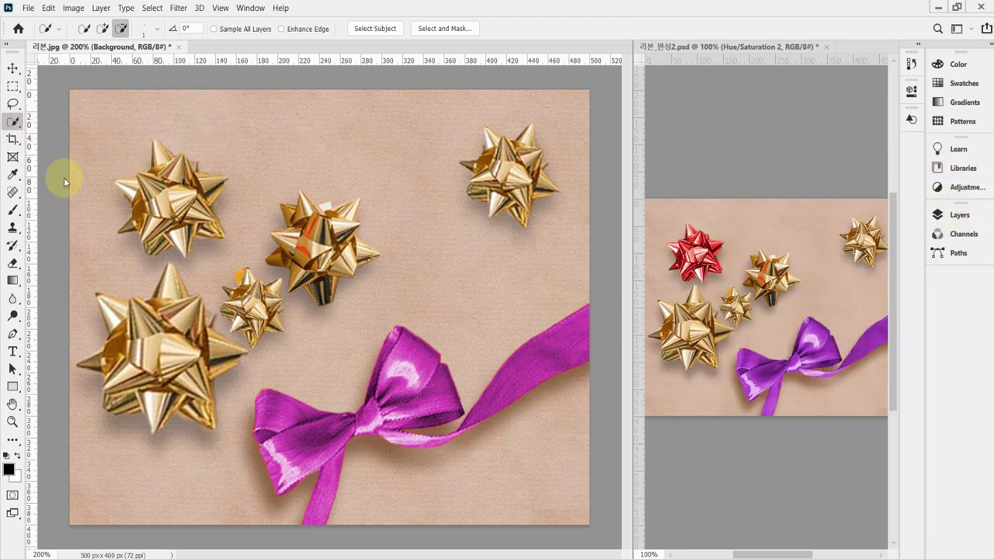
right_click(14, 126)
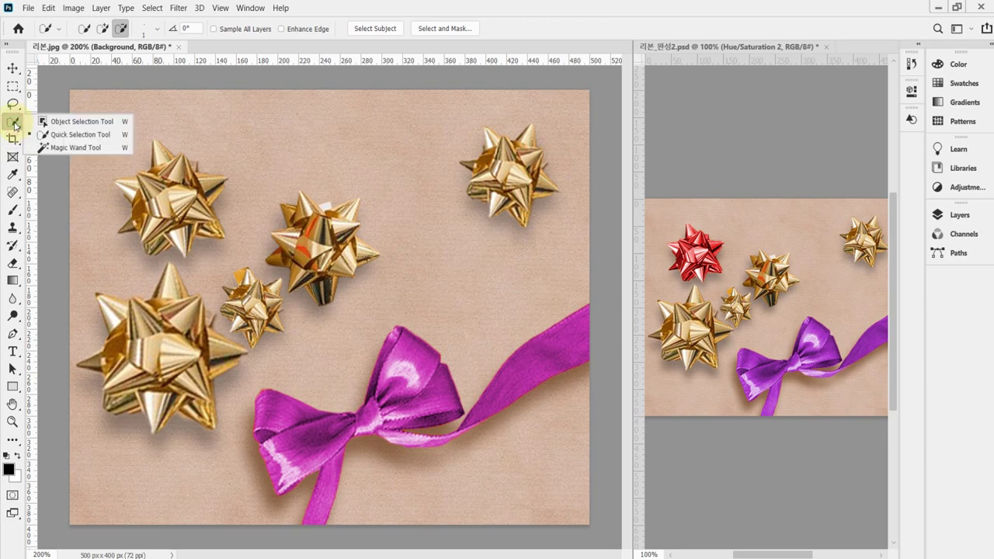
click(58, 115)
drag(95, 128, 224, 268)
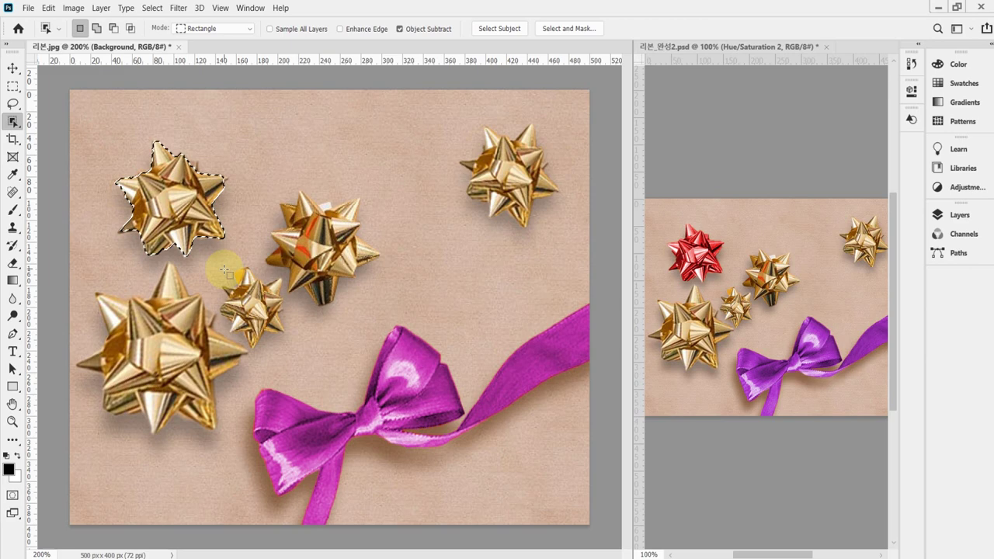
Add the missed tips along the gold bow's upper, right and left edges to the selection with the Quick Selection Tool.
ctrl+click(253, 210)
ctrl+click(253, 210)
ctrl+click(213, 143)
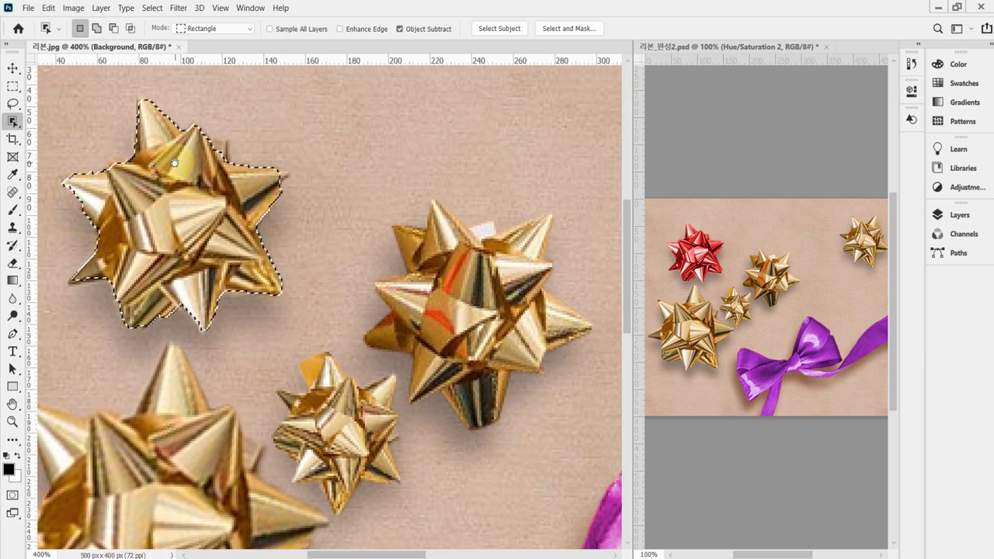
right_click(13, 121)
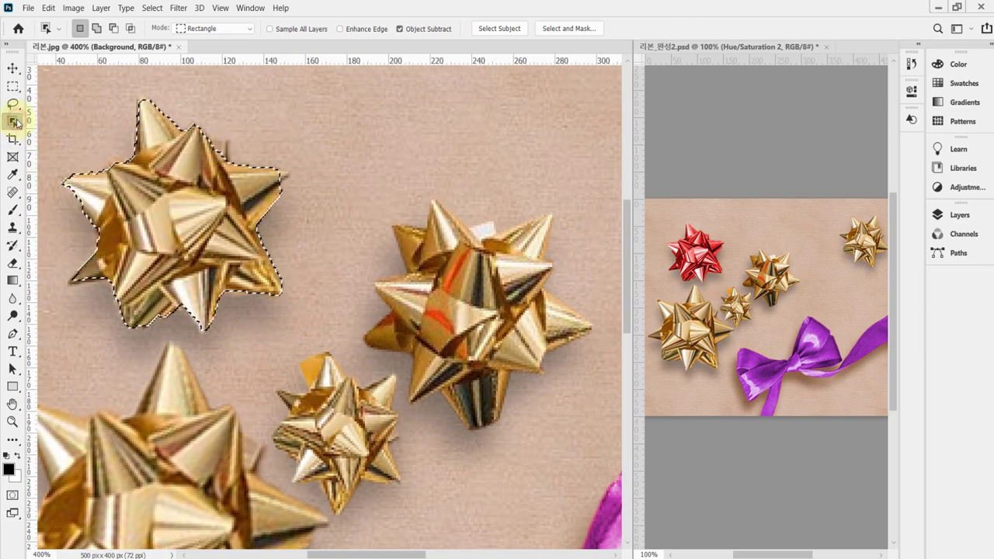
click(53, 137)
click(102, 29)
mouse_move(231, 138)
mouse_down()
mouse_move(206, 136)
mouse_move(291, 179)
mouse_move(282, 171)
mouse_up()
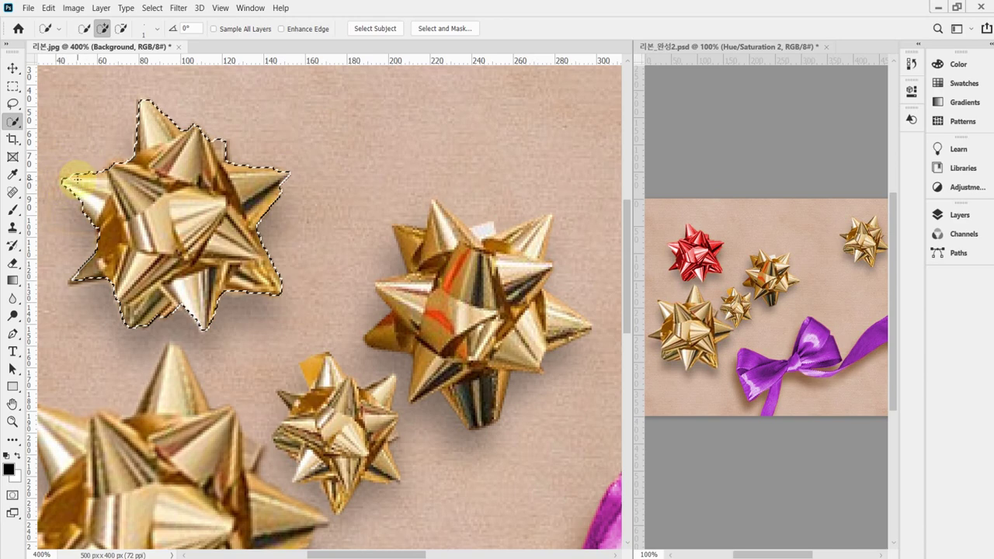
mouse_move(61, 180)
mouse_down()
mouse_move(56, 173)
mouse_move(113, 160)
mouse_up()
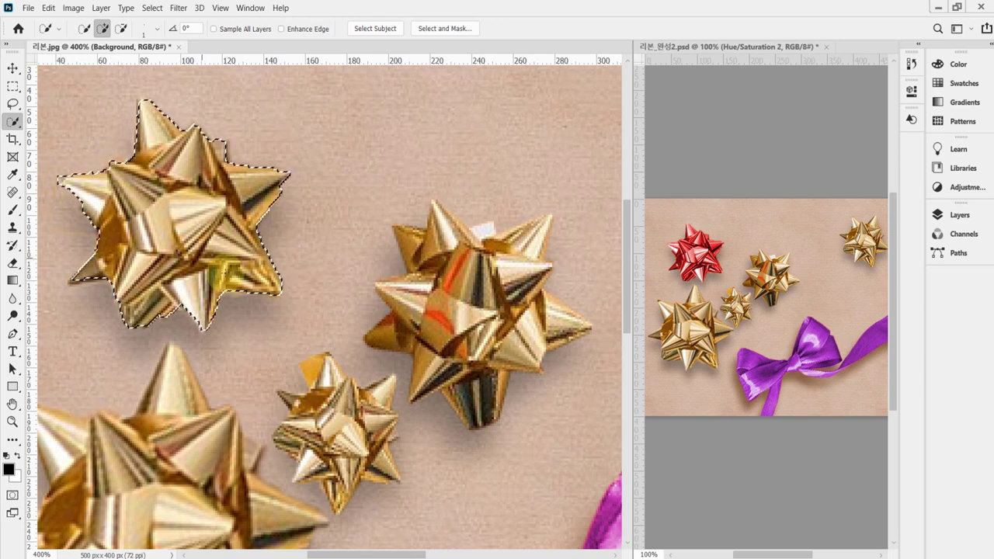
Copy the selected gold bow from the Background to a new layer of its own.
alt+scroll(231, 268, down, 1)
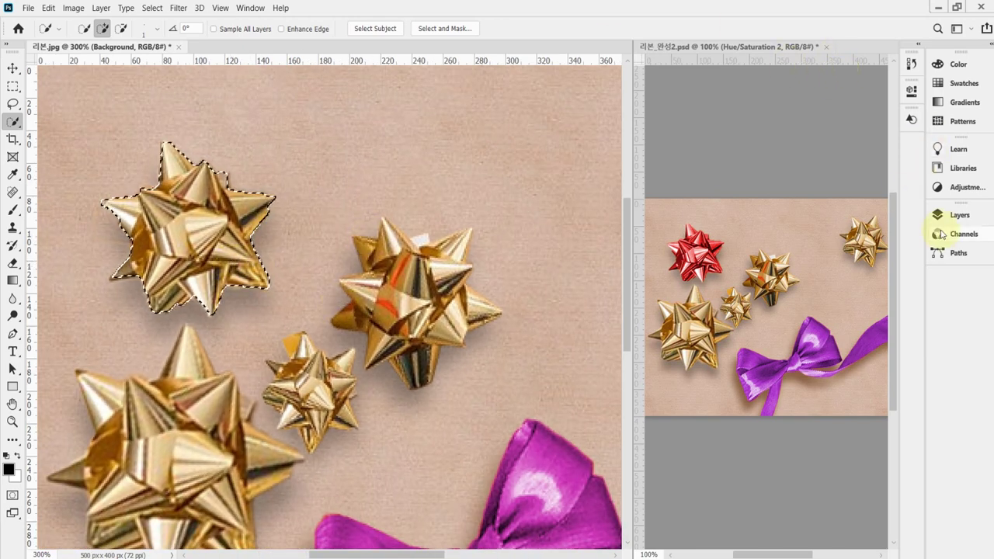
click(960, 216)
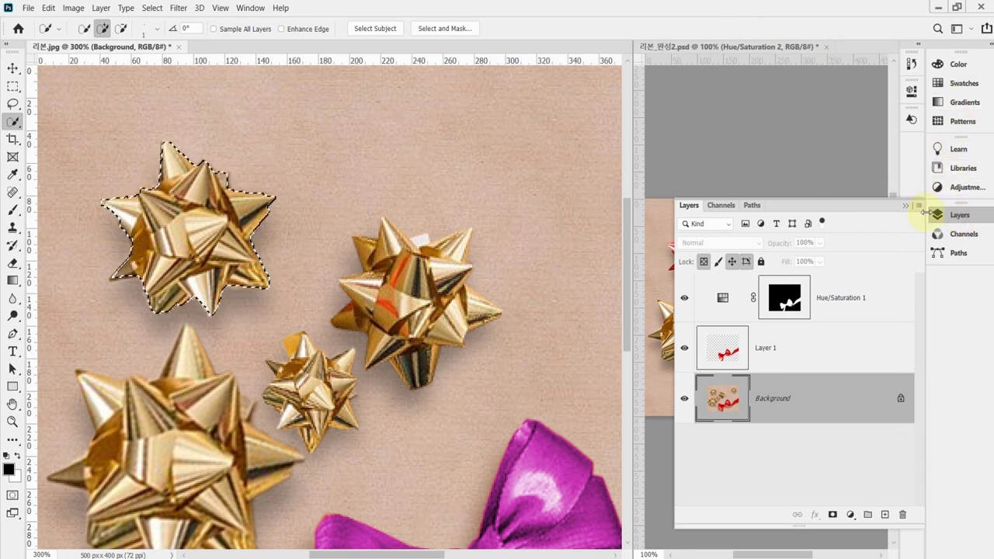
key(ctrl+j)
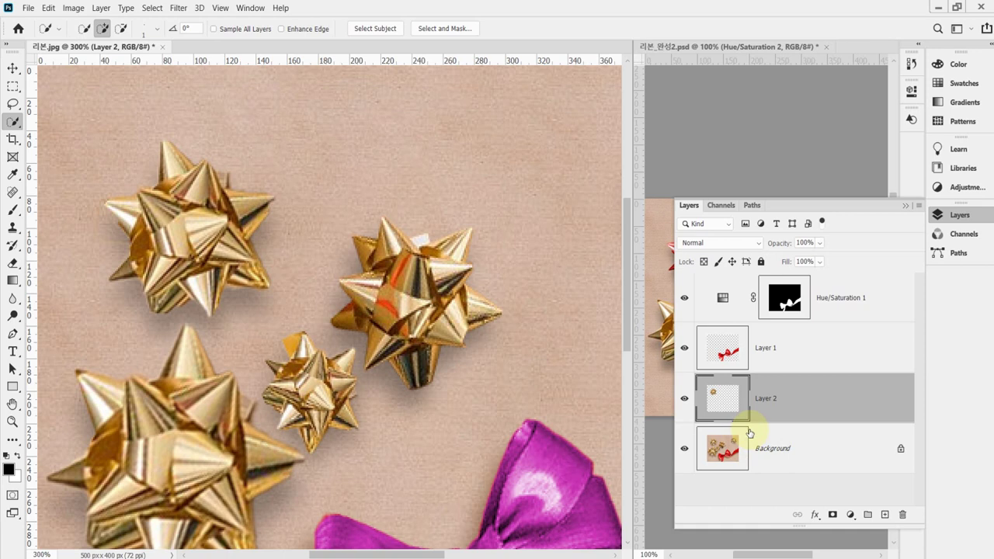
Load the outline of Layer 2 as a selection and add a Hue/Saturation adjustment layer masked to the bow.
ctrl+click(712, 398)
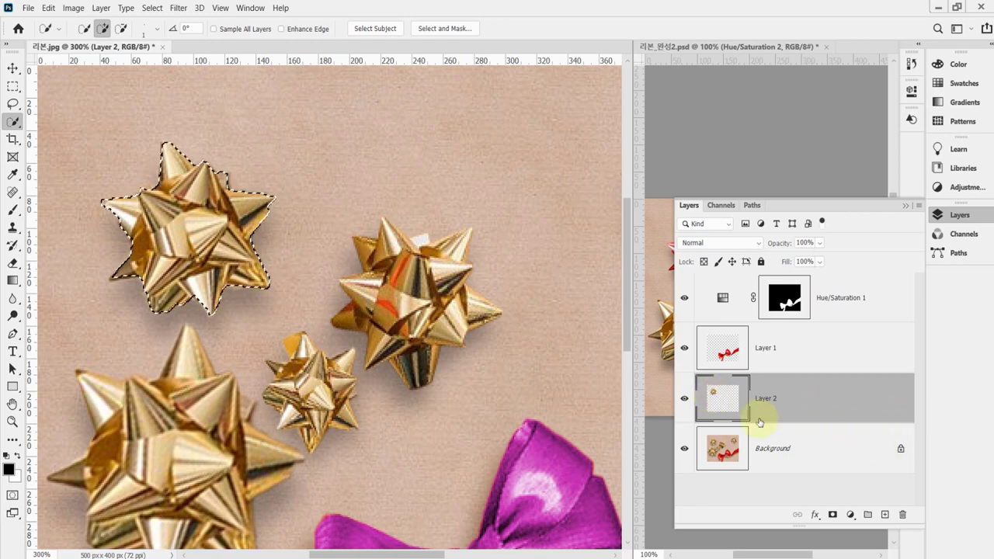
click(850, 516)
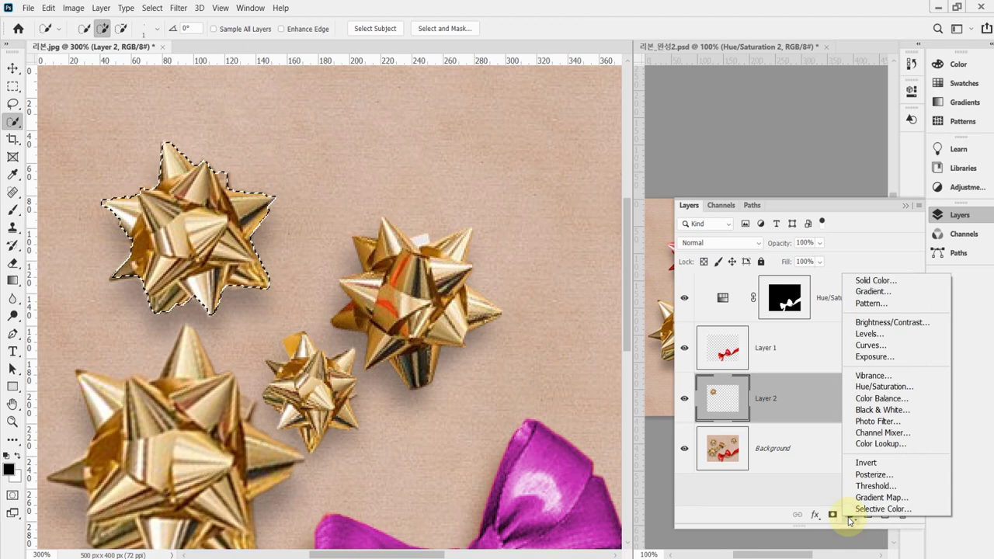
click(914, 386)
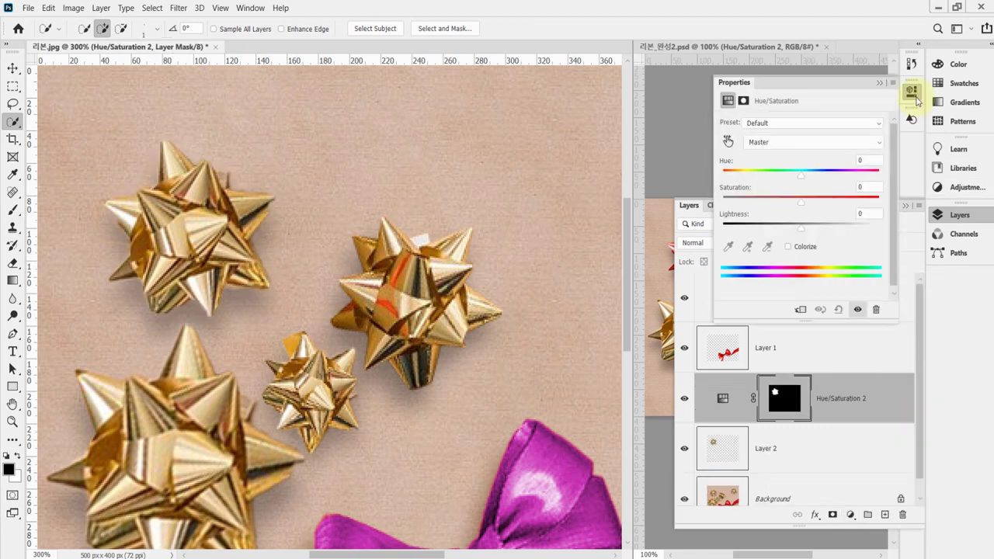
Colorize the upper-left bow red with Hue 0 and Saturation 80 in the Hue/Saturation 2 adjustment.
click(789, 246)
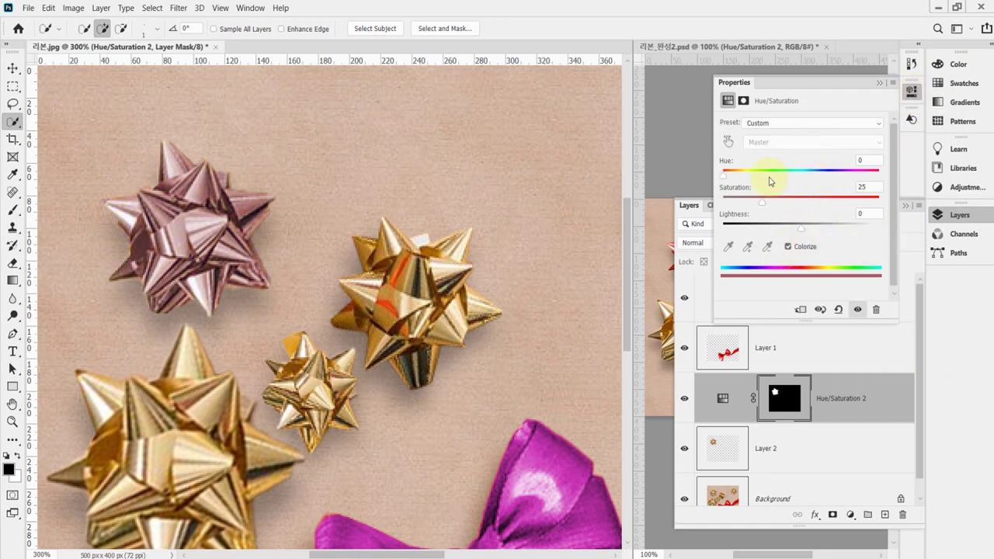
click(724, 177)
drag(764, 206, 818, 207)
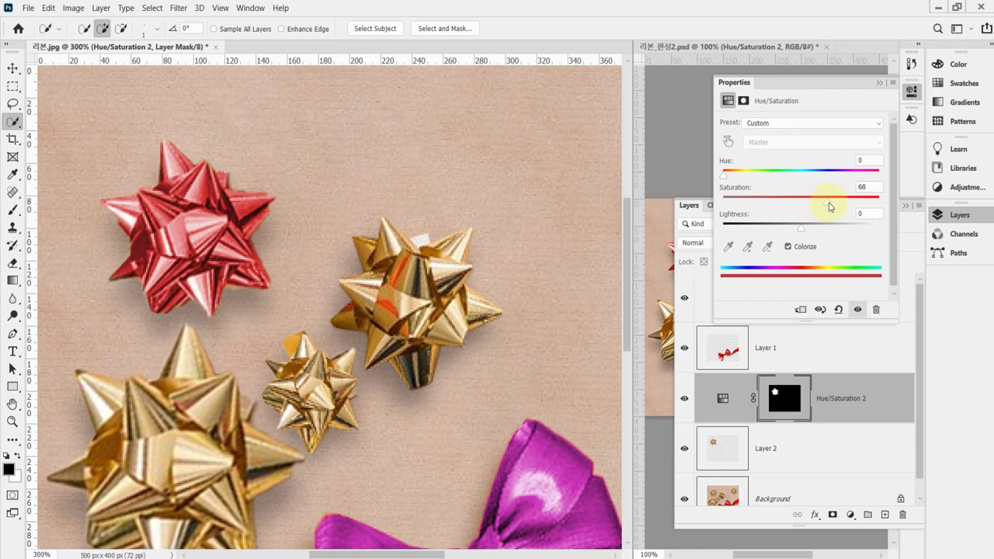
drag(830, 207, 840, 207)
double_click(861, 187)
text(80)
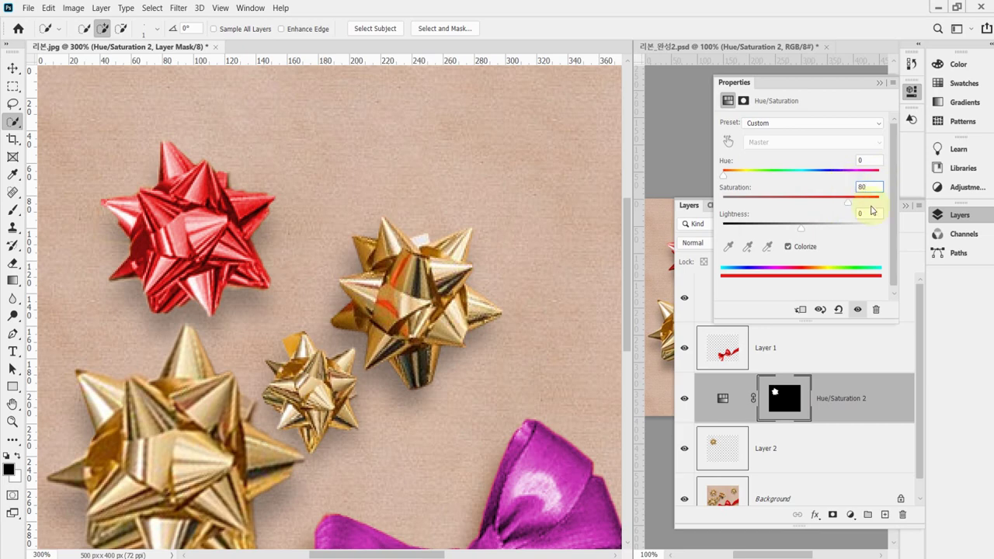
click(912, 99)
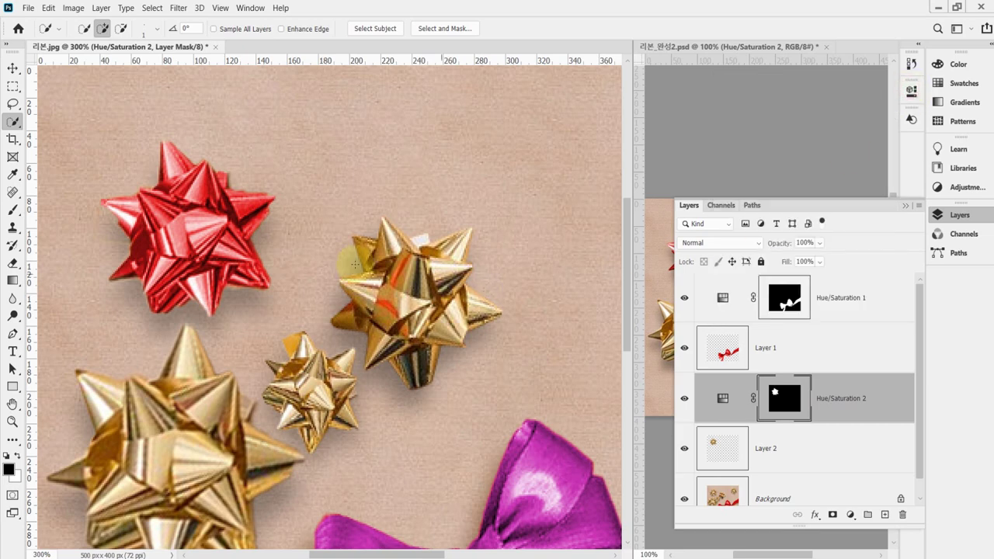
Reopen the Hue/Saturation 2 settings to review the red bow's colorize values, and close them again.
ctrl+alt+click(319, 352)
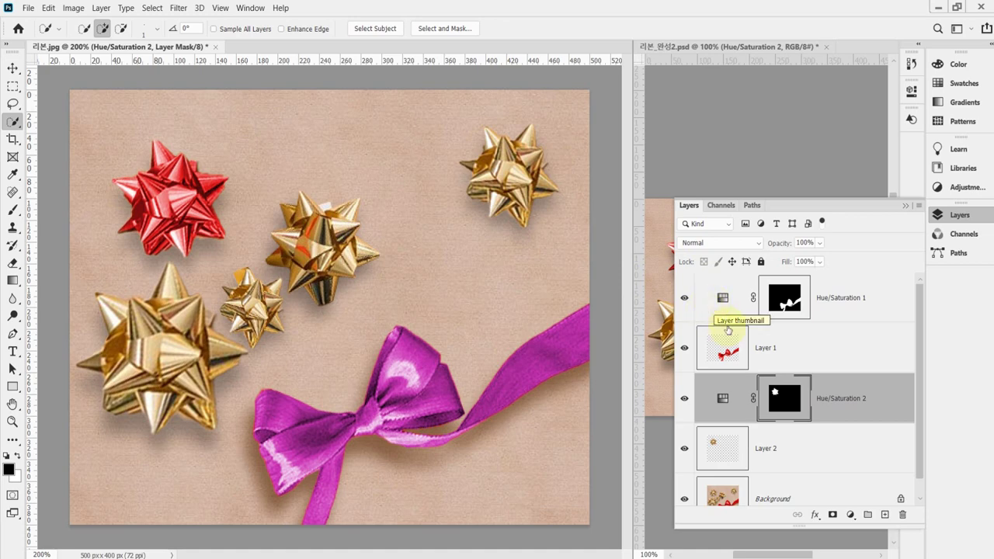
double_click(724, 399)
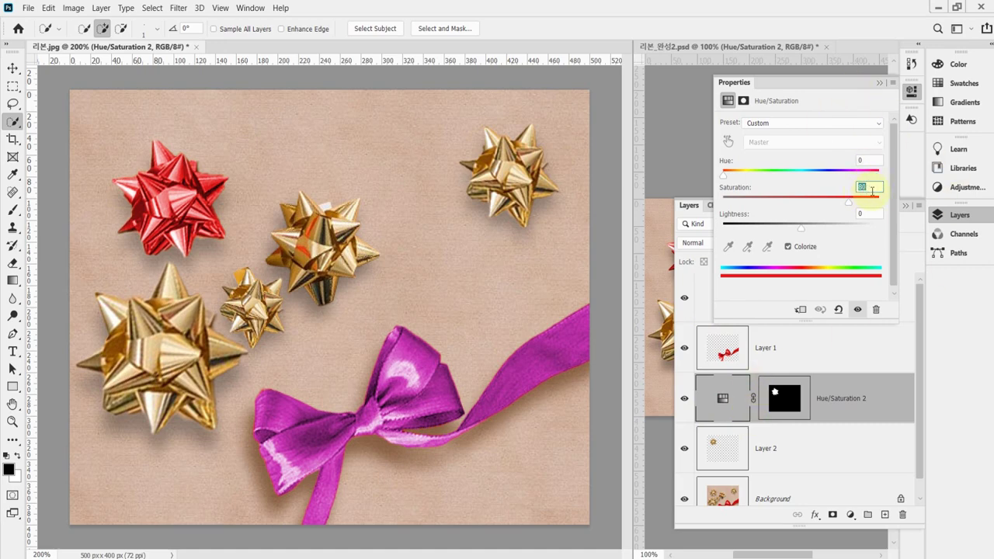
key(Return)
click(912, 92)
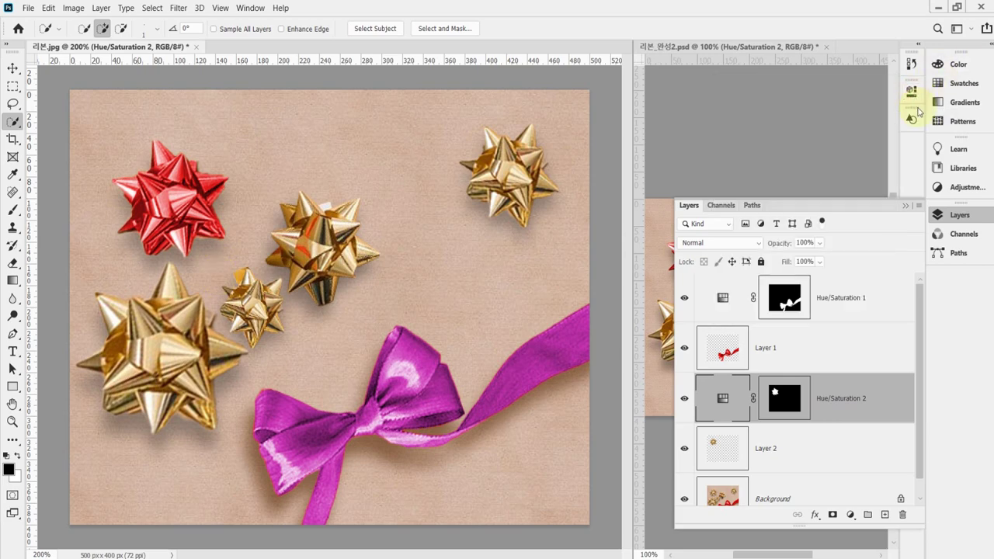